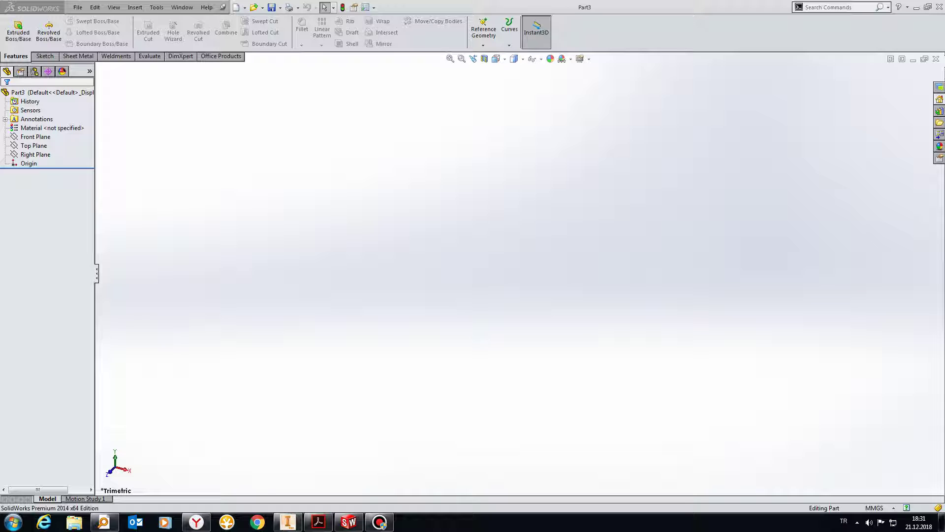
# - Sketch a 250 × 150 mm center rectangle at the origin on the Top Plane
pyautogui.click(33, 145)
pyautogui.click(40, 134)
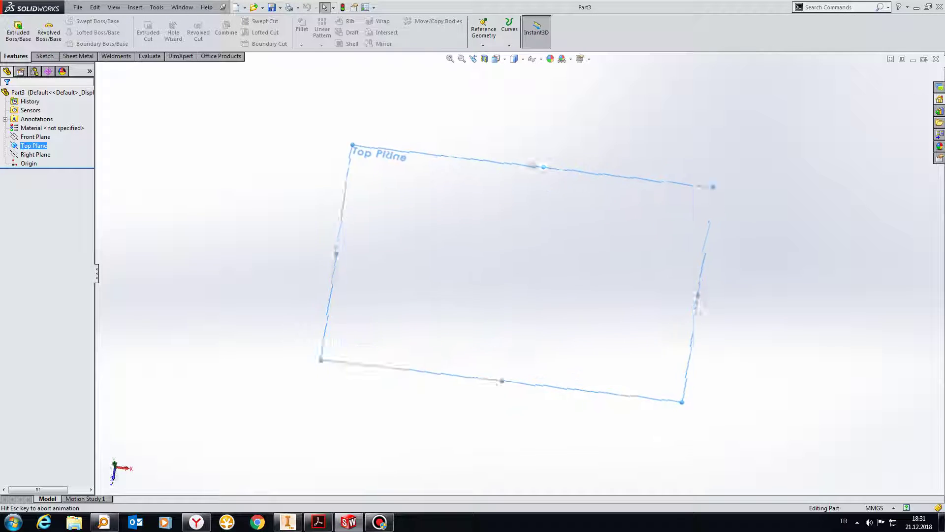
pyautogui.click(64, 32)
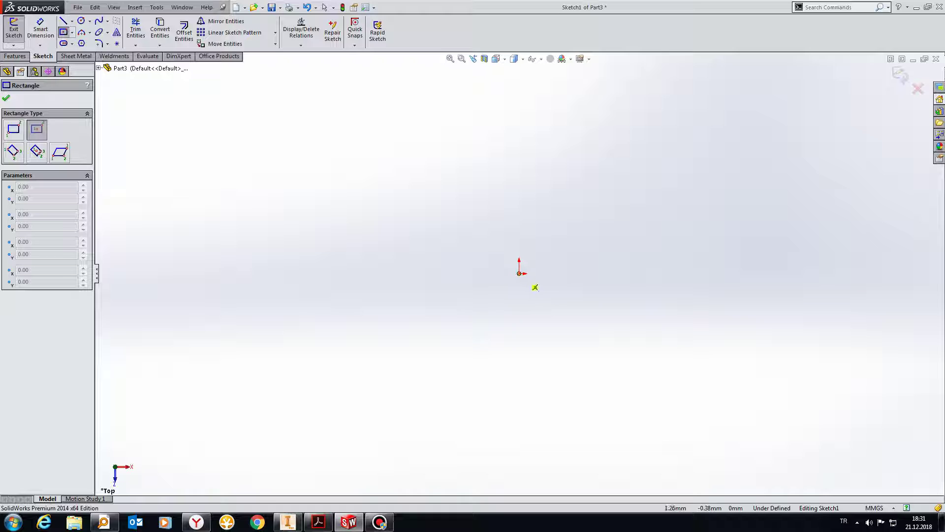
pyautogui.click(519, 273)
pyautogui.click(631, 211)
pyautogui.click(40, 29)
pyautogui.click(517, 212)
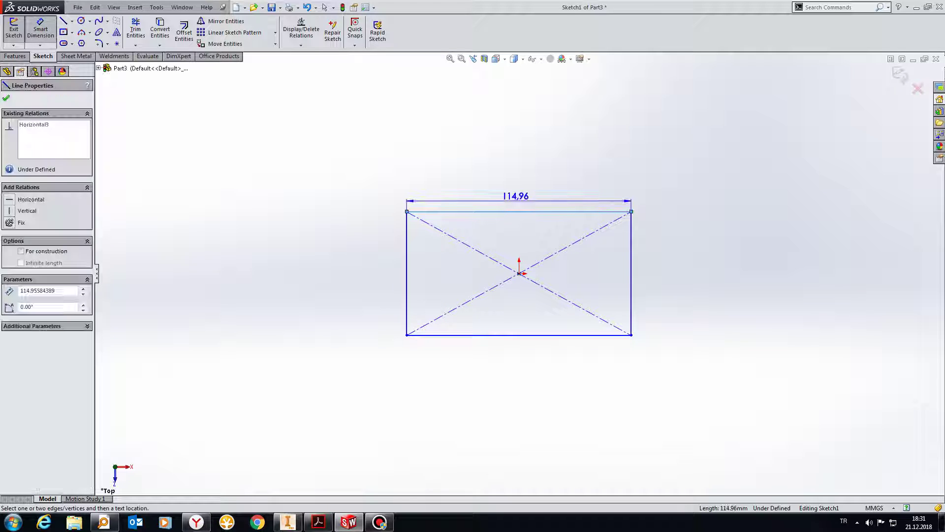
pyautogui.write('250')
pyautogui.press('Return')
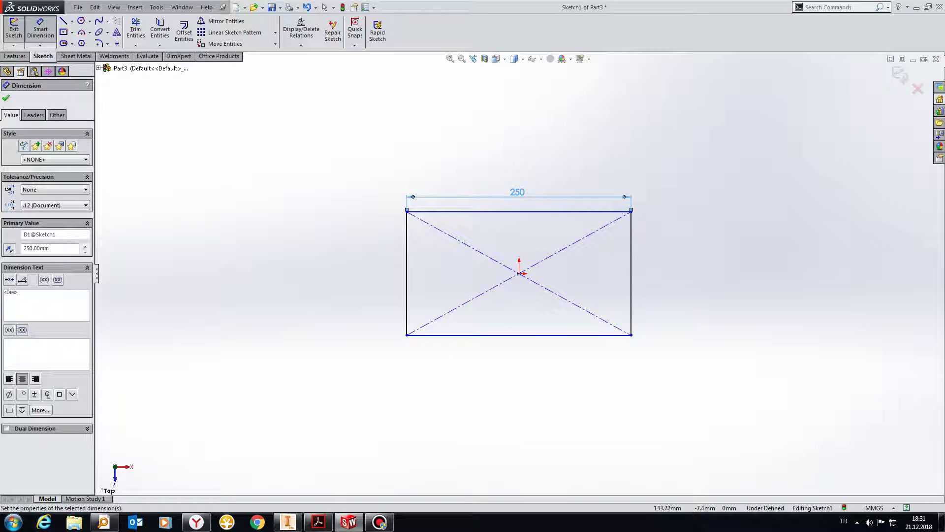
pyautogui.click(632, 273)
pyautogui.write('150')
pyautogui.press('Return')
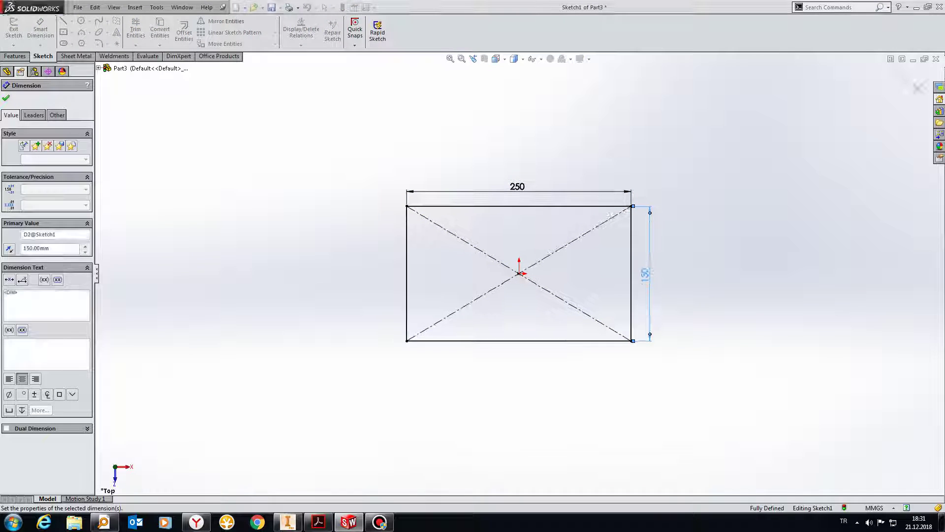
# - Extrude the rectangle 100 mm into a solid block
pyautogui.click(14, 56)
pyautogui.click(18, 32)
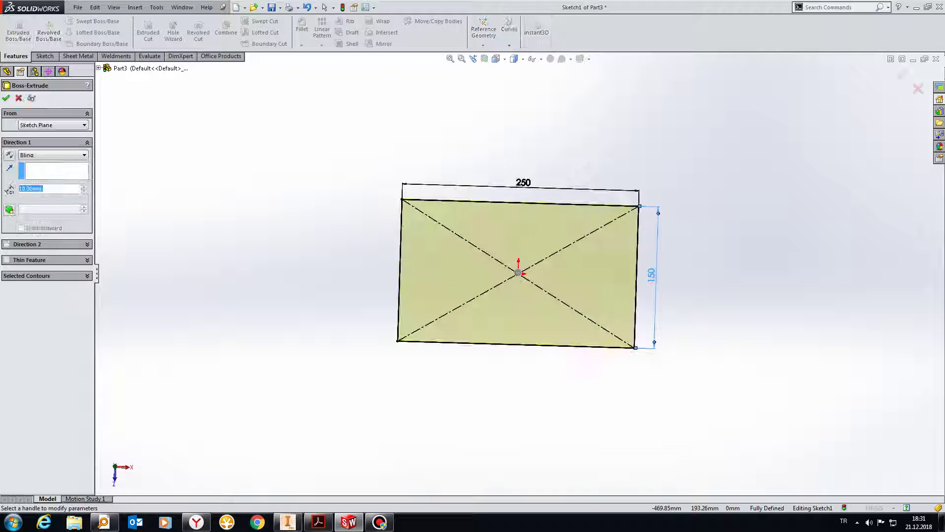
pyautogui.write('100')
pyautogui.press('Return')
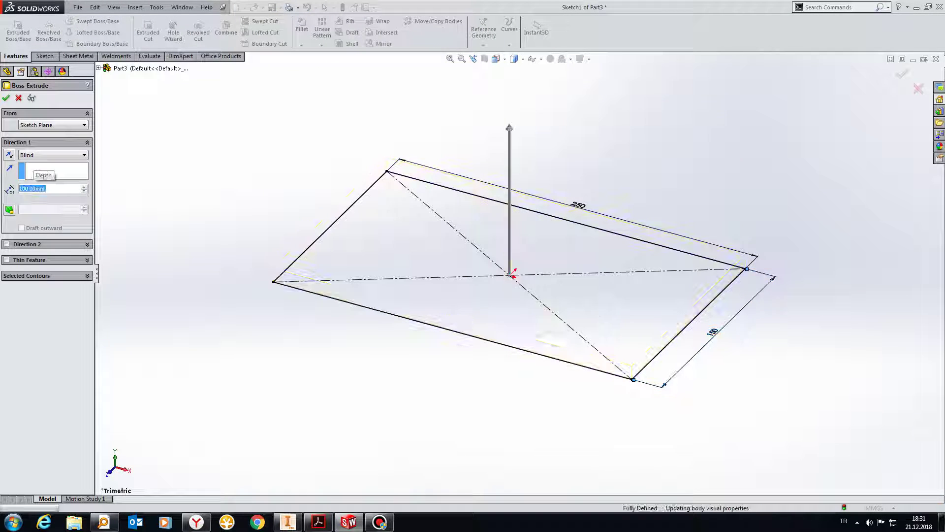
pyautogui.scroll(2, 465, 487)
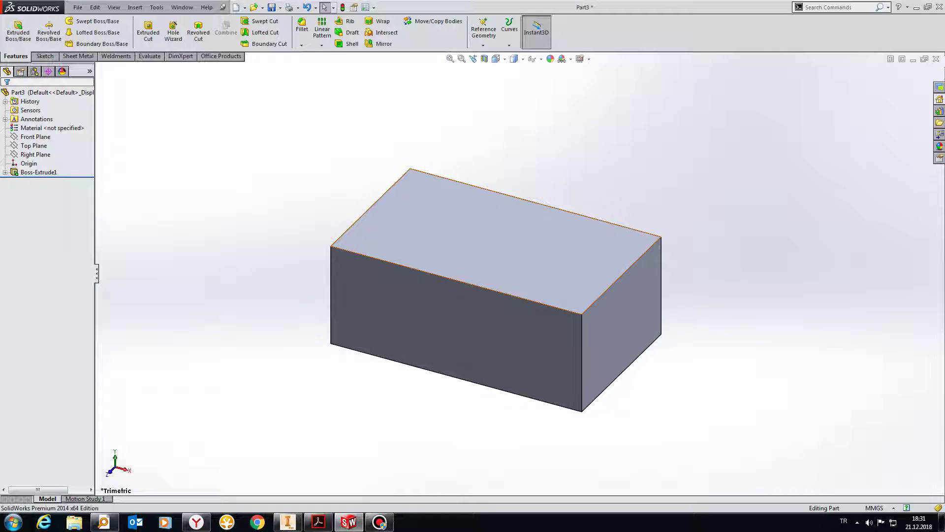
# - On the block's top face, draw a seven-point spline extending past both ends
pyautogui.click(492, 259)
pyautogui.click(530, 202)
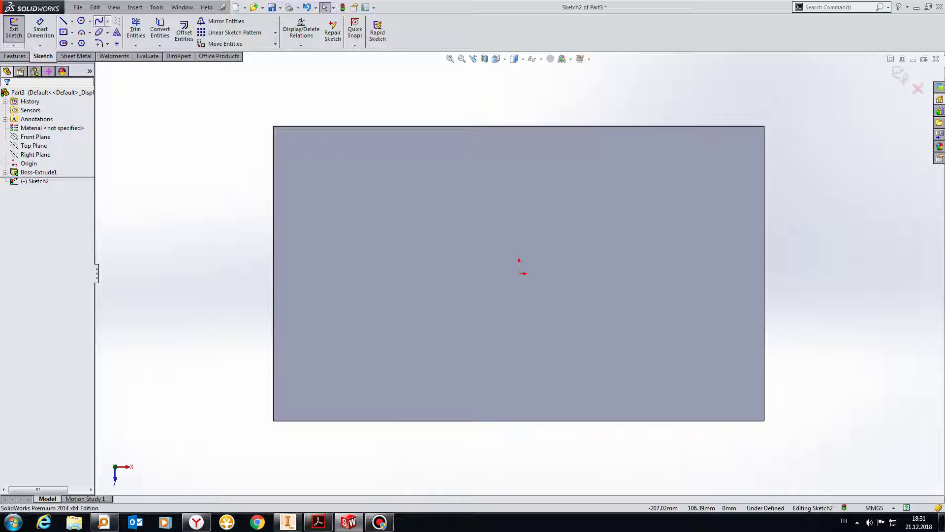
pyautogui.click(175, 291)
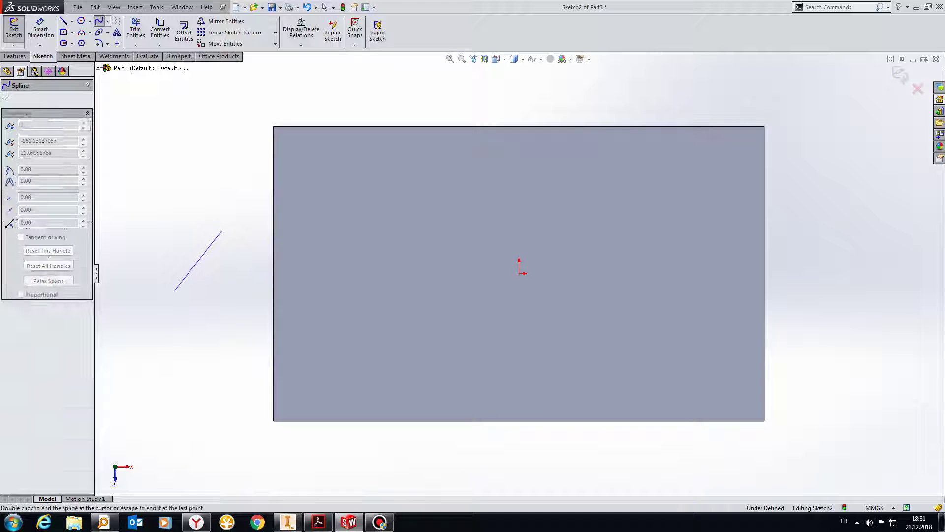
pyautogui.click(222, 230)
pyautogui.click(347, 286)
pyautogui.click(477, 237)
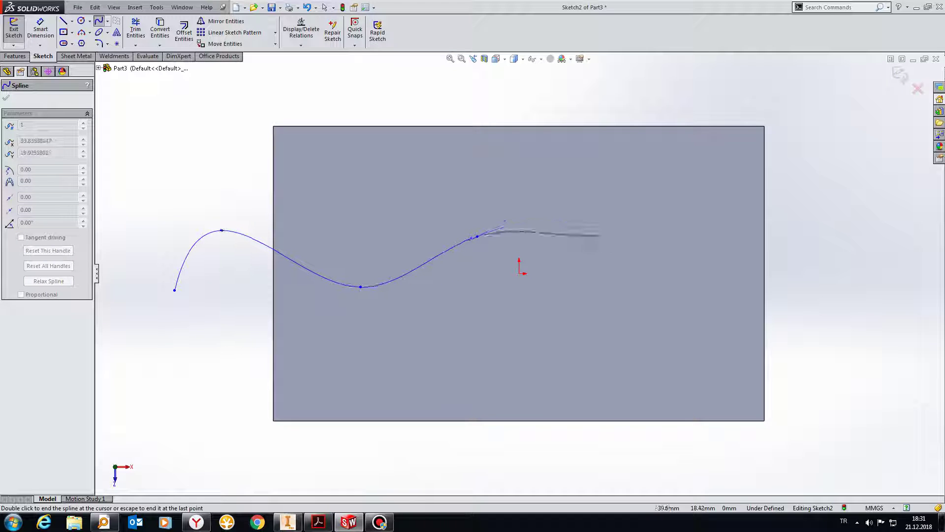
pyautogui.click(595, 236)
pyautogui.click(658, 328)
pyautogui.click(706, 377)
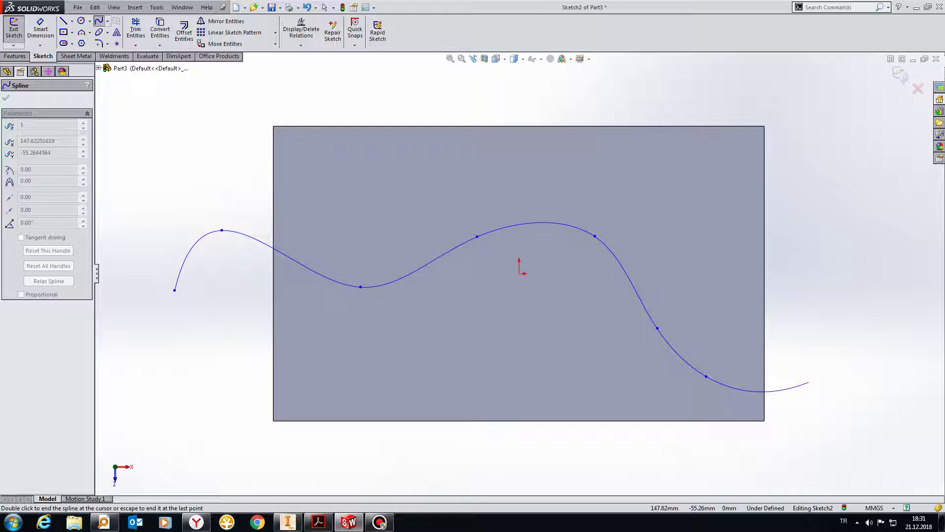
# - Finish the spline, exit the sketch and switch to Isometric view
pyautogui.rightClick(808, 382)
pyautogui.click(839, 275)
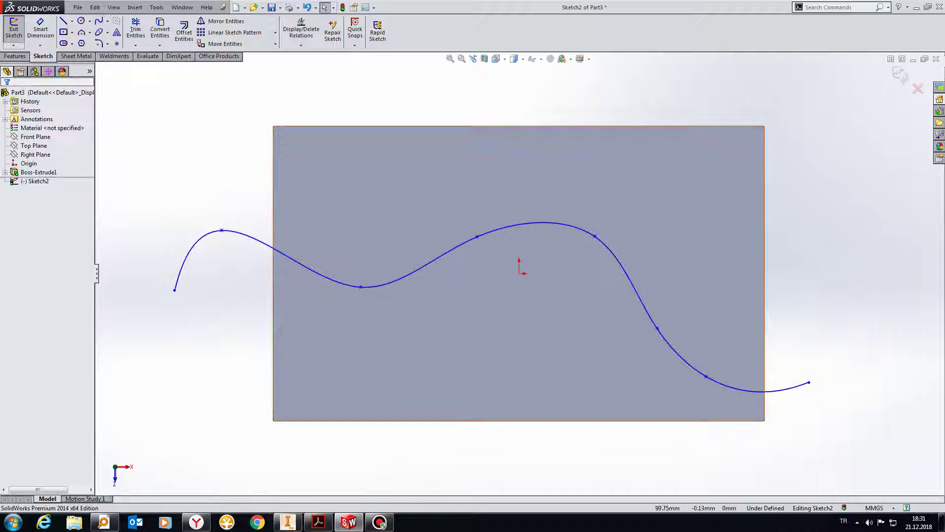
pyautogui.hotkey('ctrl', 'b')
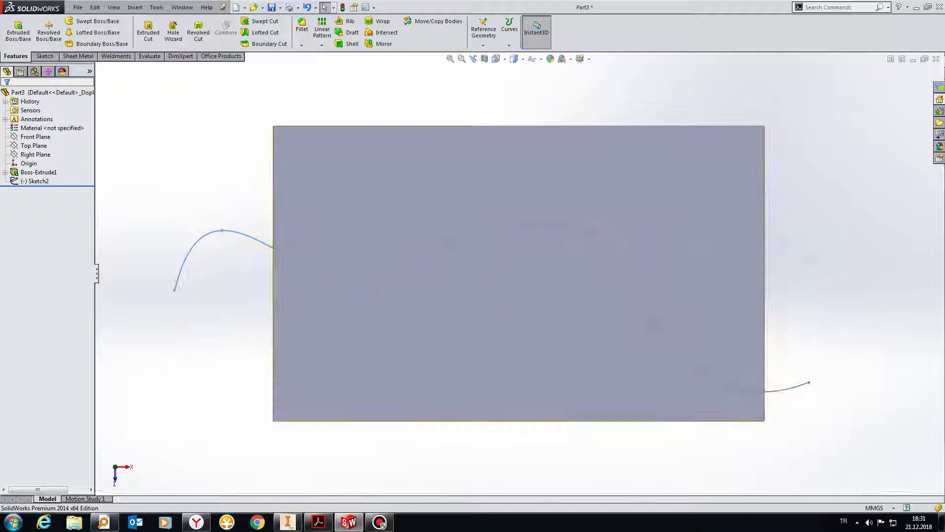
pyautogui.hotkey('ctrl', '7')
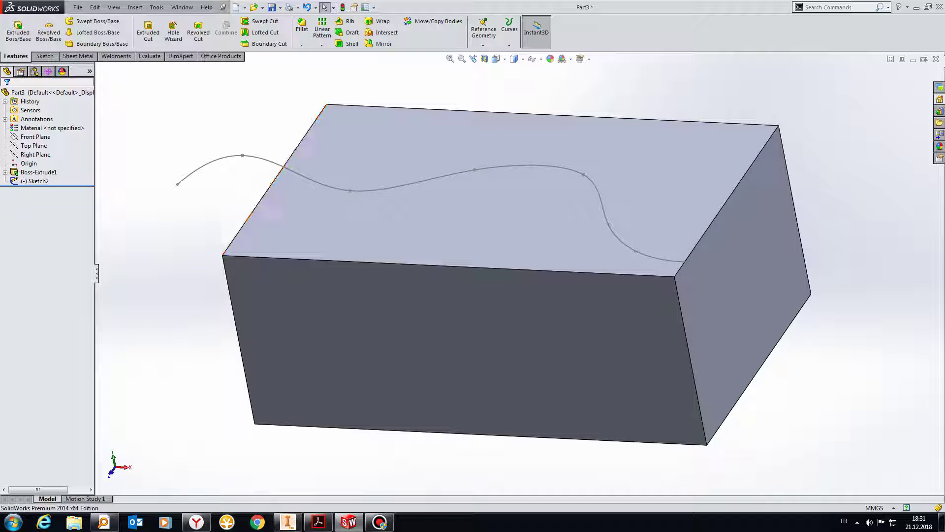
# - Create Plane1 perpendicular to the spline, passing through its starting end point
pyautogui.click(484, 37)
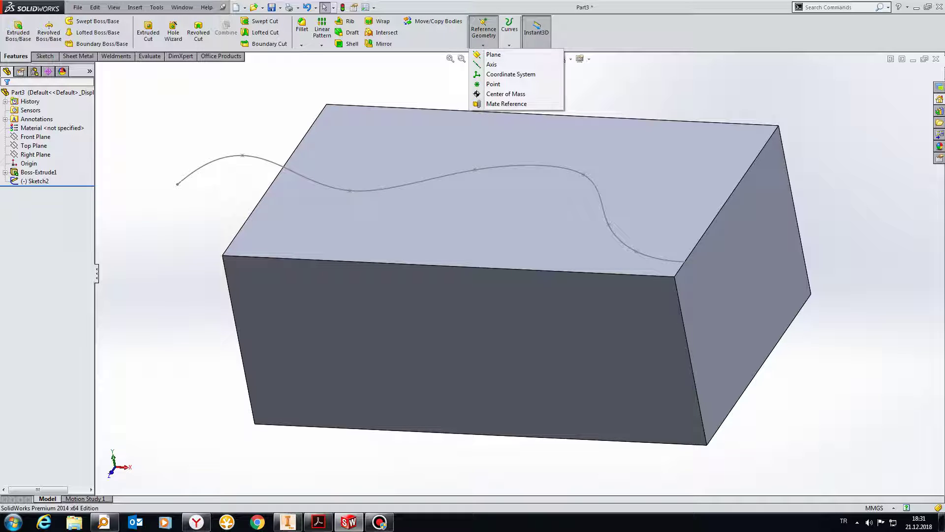
pyautogui.click(492, 55)
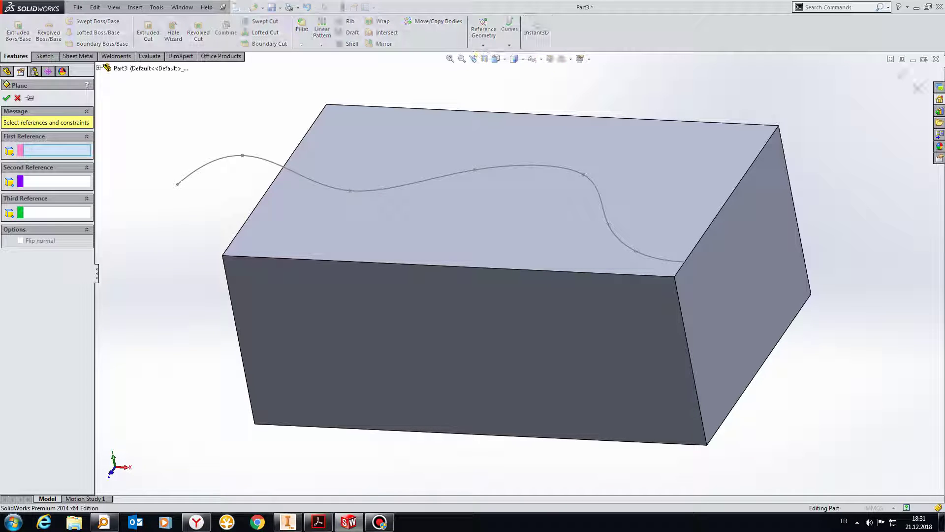
pyautogui.click(605, 213)
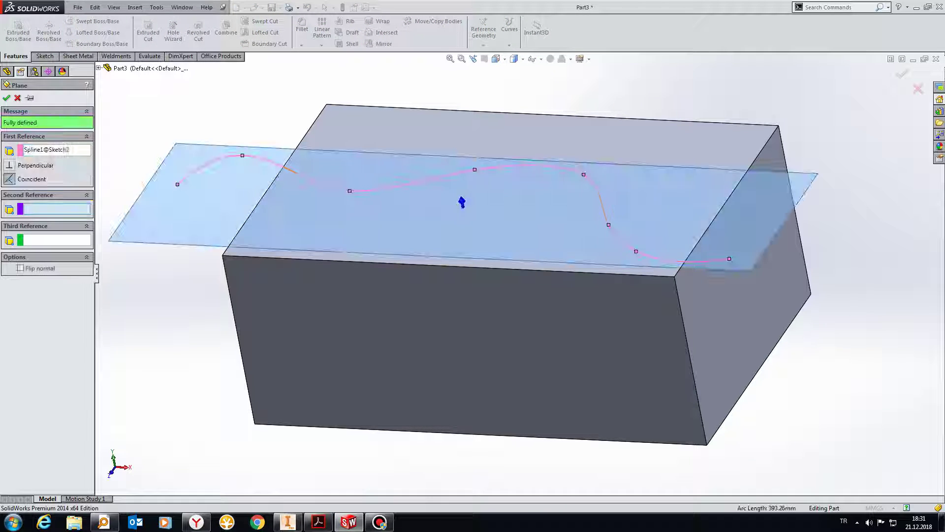
pyautogui.click(462, 202)
pyautogui.moveTo(462, 202)
pyautogui.mouseDown(button='middle')
pyautogui.moveTo(183, 180)
pyautogui.moveTo(233, 148)
pyautogui.moveTo(254, 116)
pyautogui.moveTo(249, 85)
pyautogui.moveTo(236, 89)
pyautogui.mouseUp(button='middle')
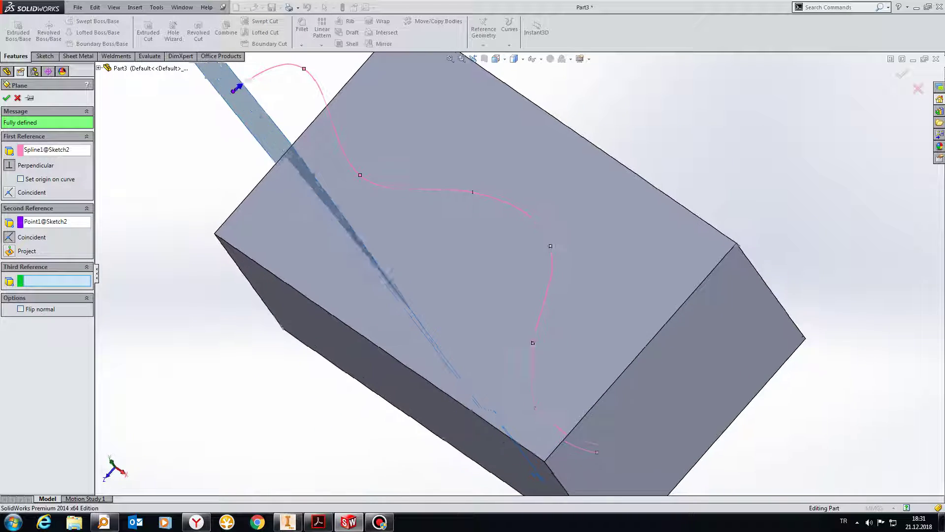
pyautogui.moveTo(473, 266); pyautogui.dragTo(443, 246, button='middle')
pyautogui.scroll(3, 473, 266)
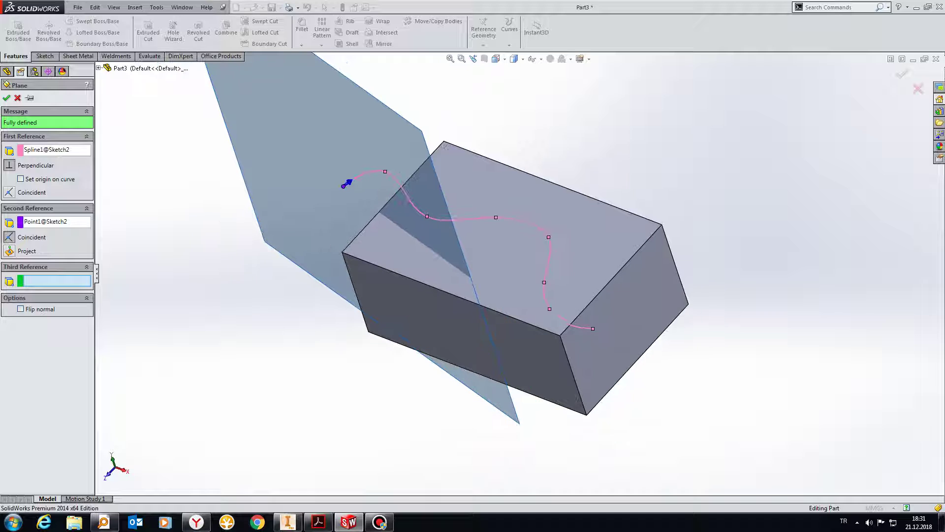
pyautogui.press('Return')
pyautogui.scroll(2, 473, 246)
pyautogui.click(404, 149)
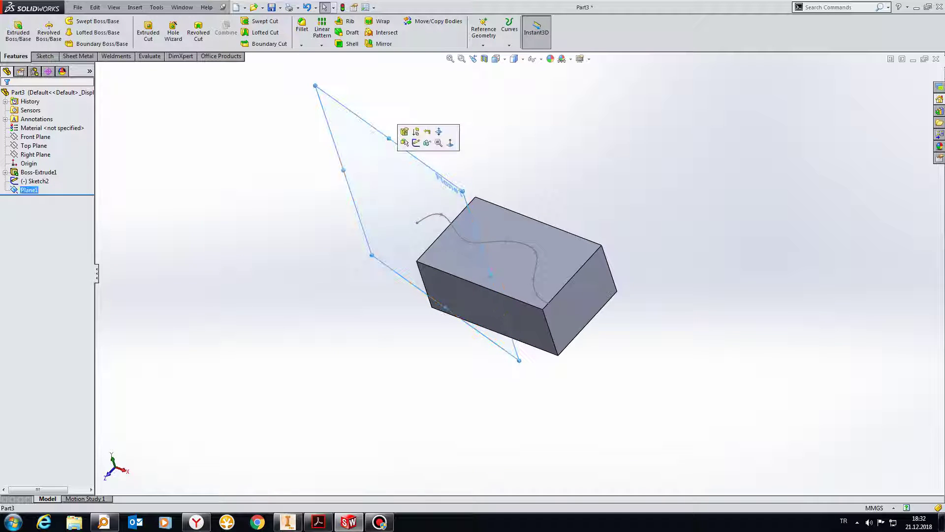
# - On Plane1, sketch a circle centred on the spline's start point
pyautogui.click(416, 143)
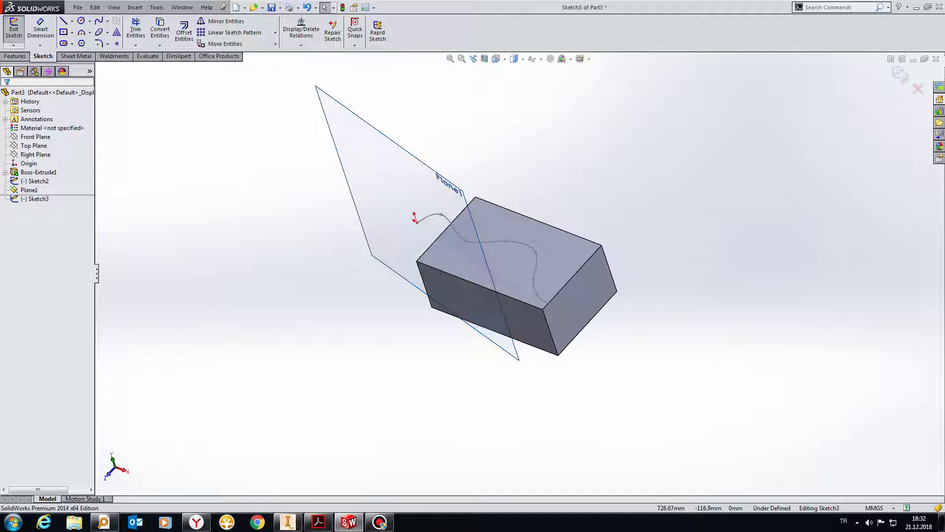
pyautogui.click(81, 21)
pyautogui.click(416, 222)
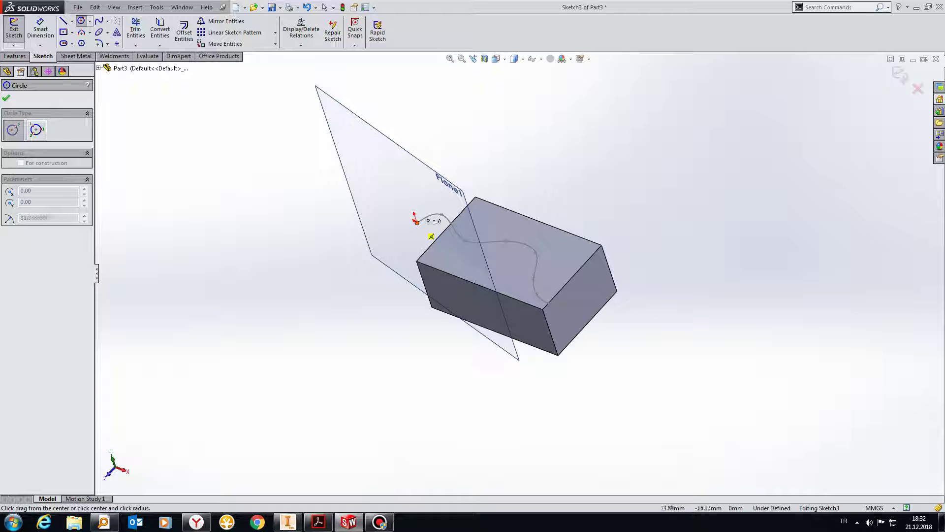
pyautogui.click(404, 251)
pyautogui.moveTo(404, 252); pyautogui.dragTo(423, 221, button='middle')
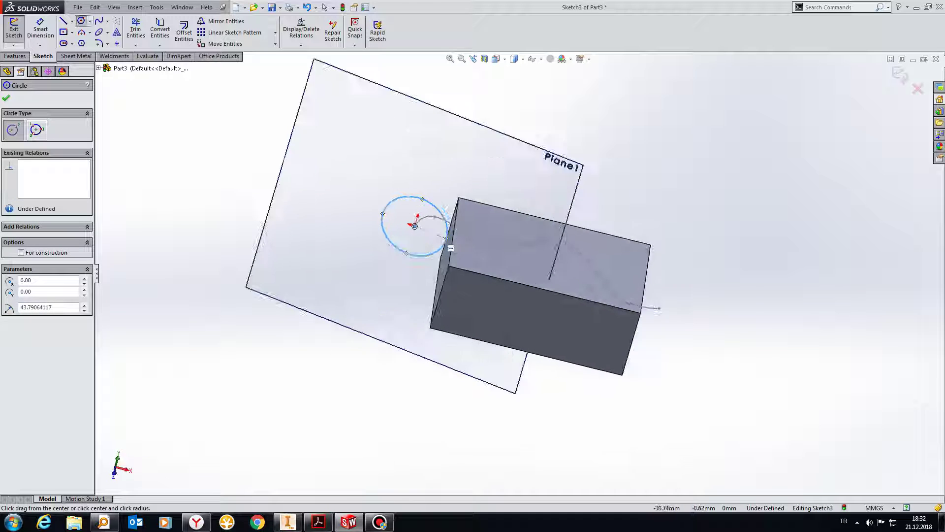
pyautogui.scroll(2, 423, 222)
# - Dimension the circle to a 20 mm diameter
pyautogui.click(41, 30)
pyautogui.click(370, 207)
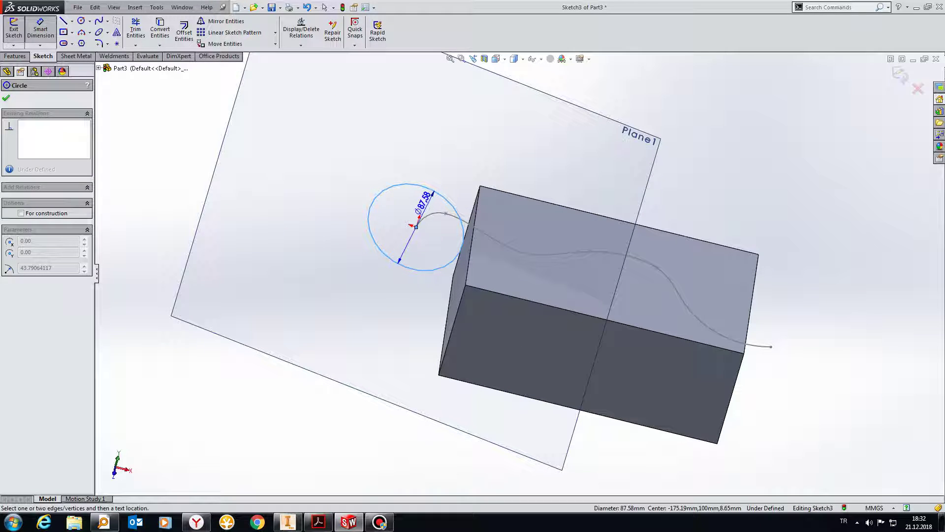
pyautogui.click(434, 191)
pyautogui.write('20')
pyautogui.press('Return')
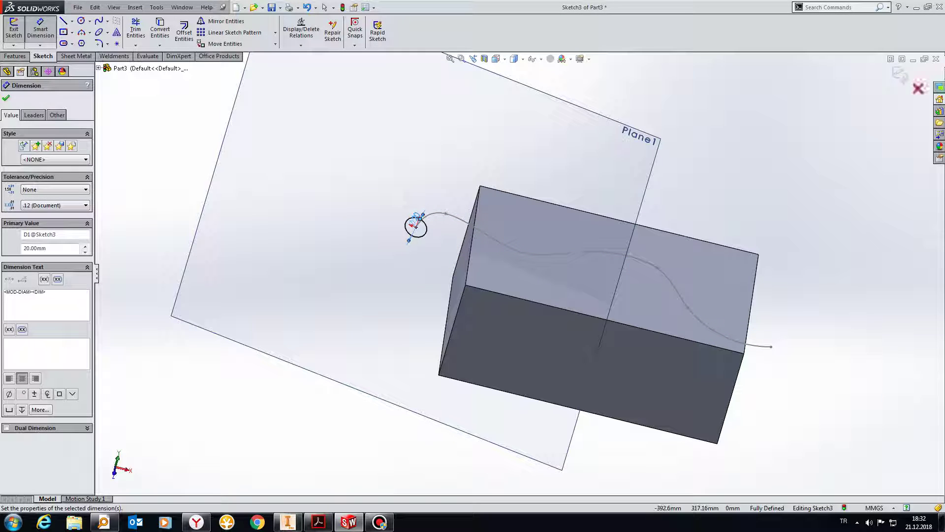
# - Exit the sketch, clear the Plane1 selection and orbit to view the box and curve
pyautogui.click(901, 74)
pyautogui.click(654, 162)
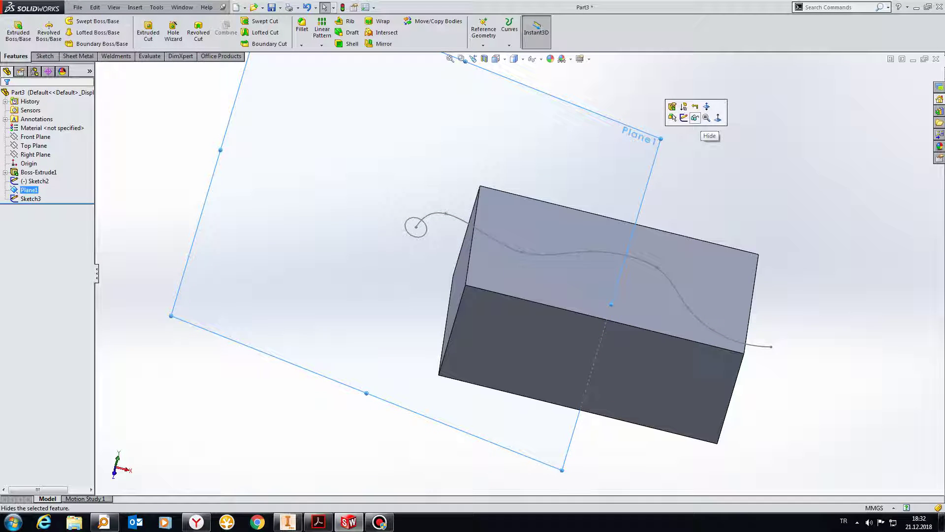
pyautogui.press('Escape')
pyautogui.moveTo(591, 296); pyautogui.dragTo(552, 276, button='middle')
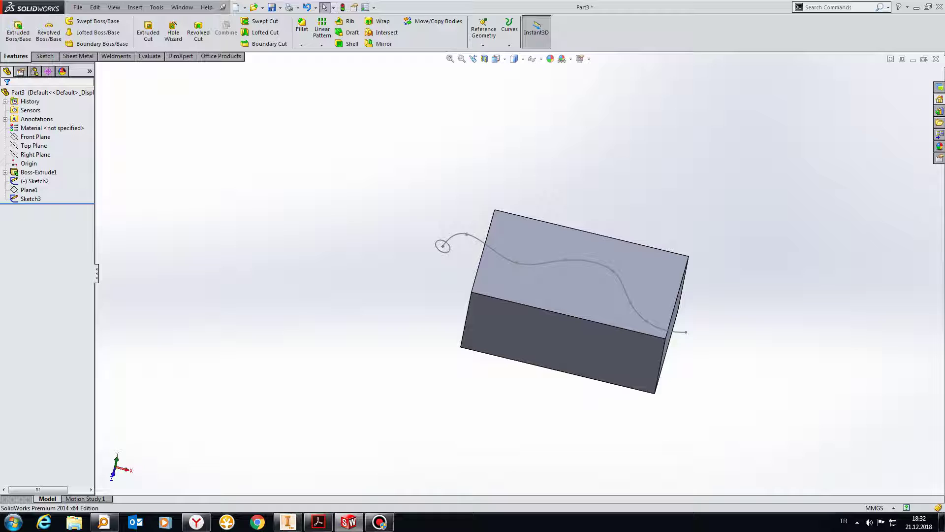
# - Swept-cut the 20 mm circle (Sketch3) along the wavy spline (Sketch2)
pyautogui.click(265, 21)
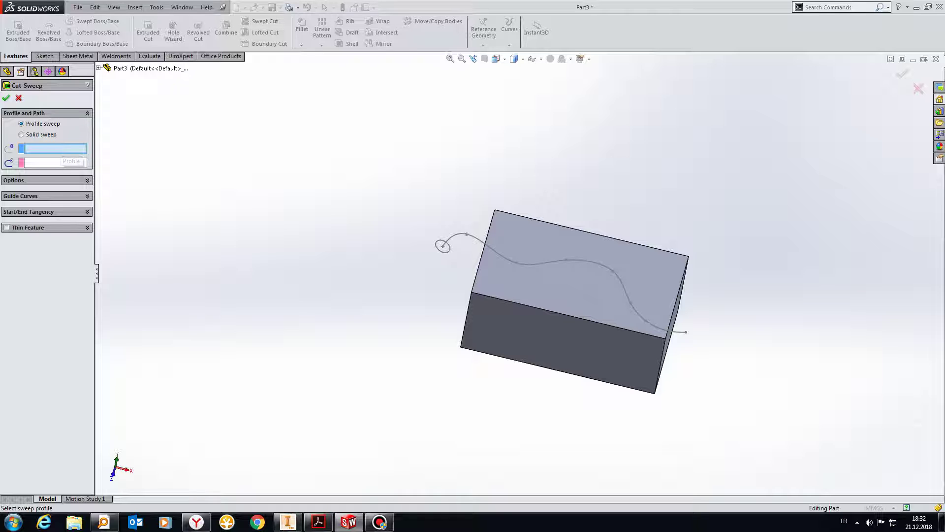
pyautogui.click(443, 246)
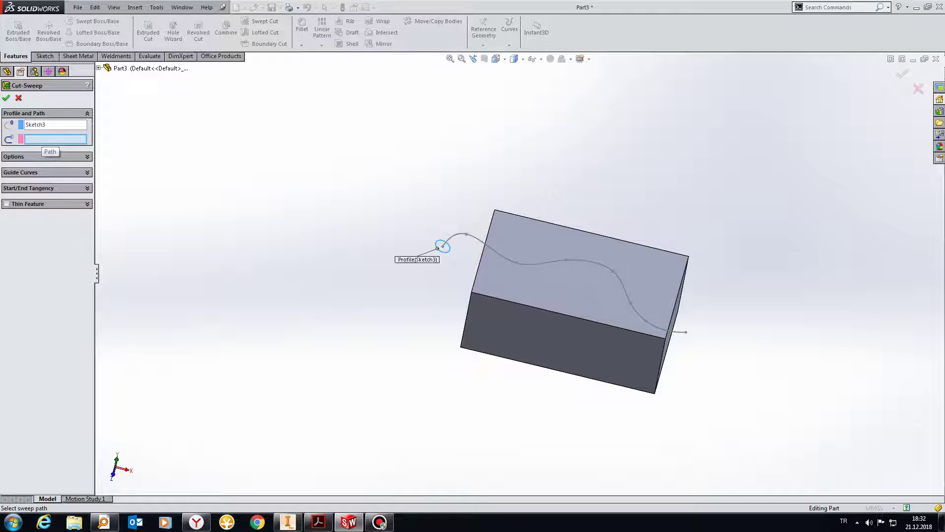
pyautogui.click(458, 234)
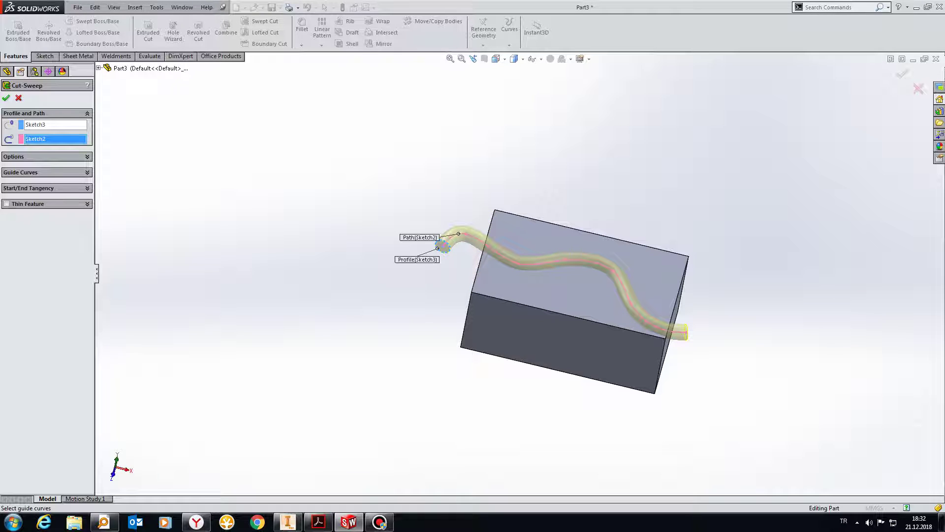
pyautogui.press('Return')
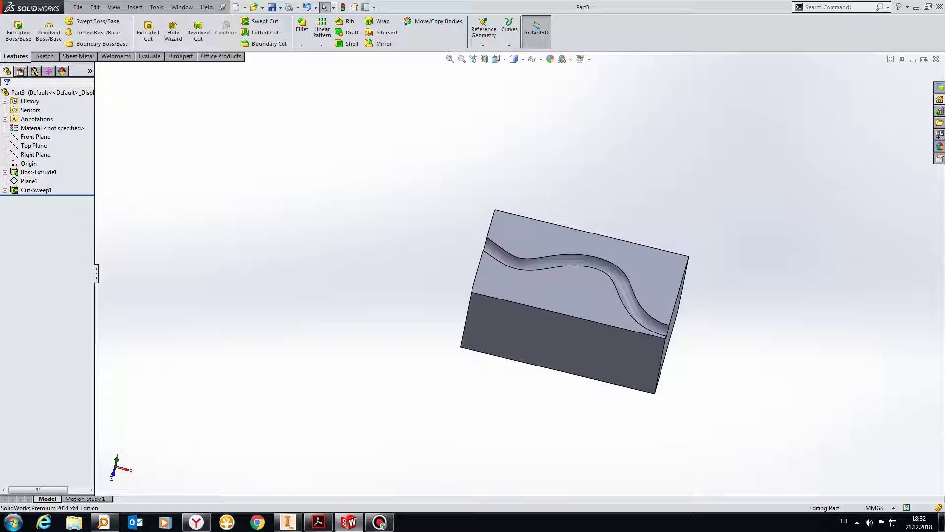
# - Inspect the Cut-Sweep1 groove from different angles, then close the part
pyautogui.click(36, 189)
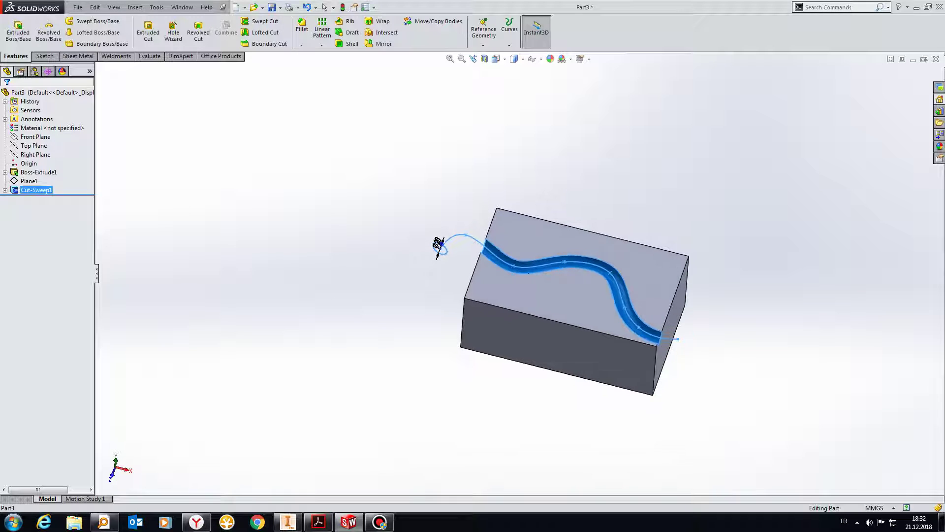
pyautogui.moveTo(457, 259); pyautogui.dragTo(452, 257, button='middle')
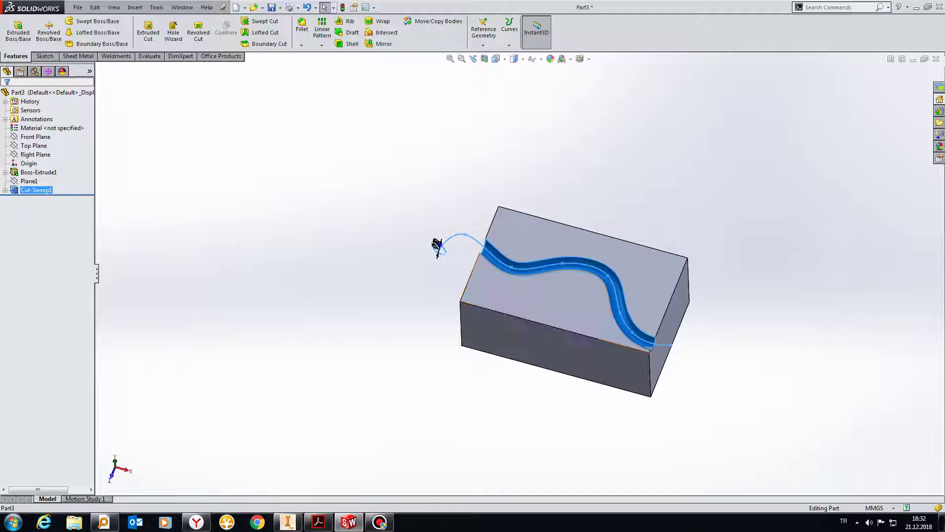
pyautogui.click(437, 248)
pyautogui.moveTo(437, 248); pyautogui.dragTo(502, 205, button='middle')
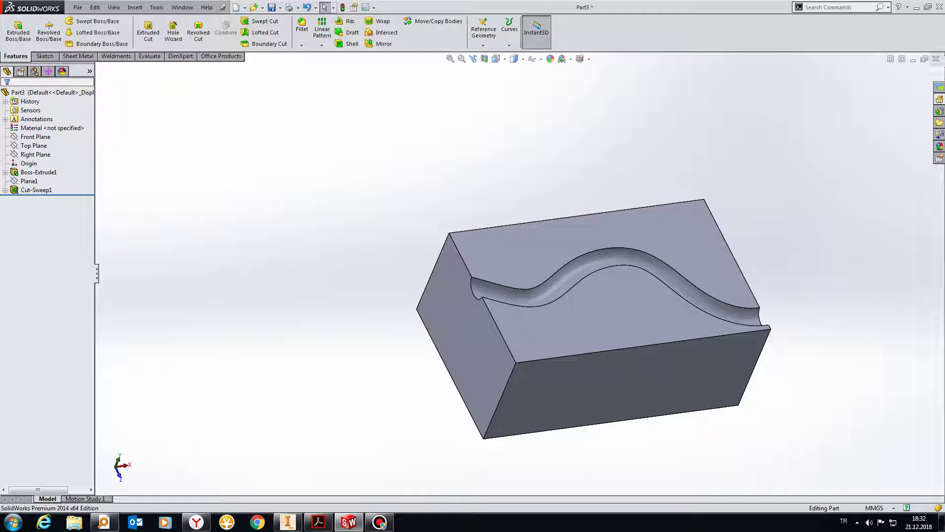
pyautogui.hotkey('ctrl', 'w')
# - Finish closing Part3 and create a new part document
pyautogui.click(443, 276)
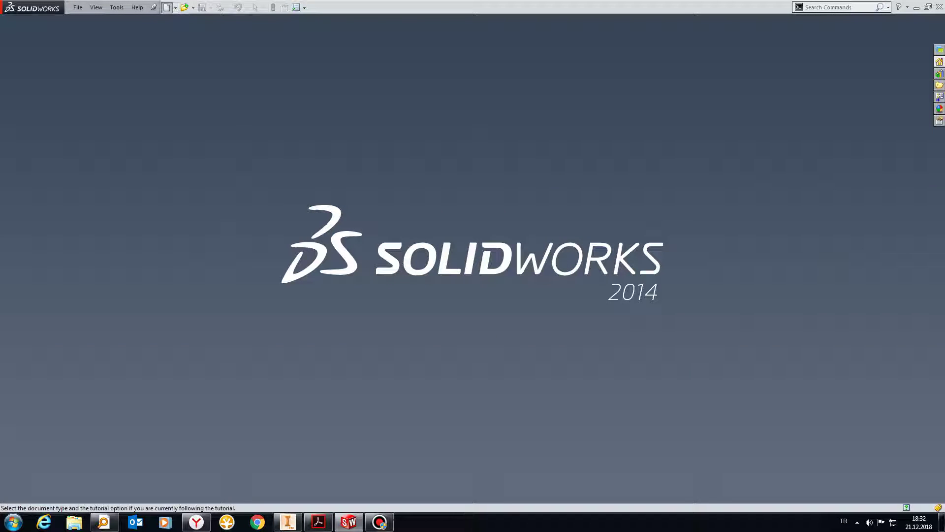
pyautogui.hotkey('ctrl', 'n')
pyautogui.press('Return')
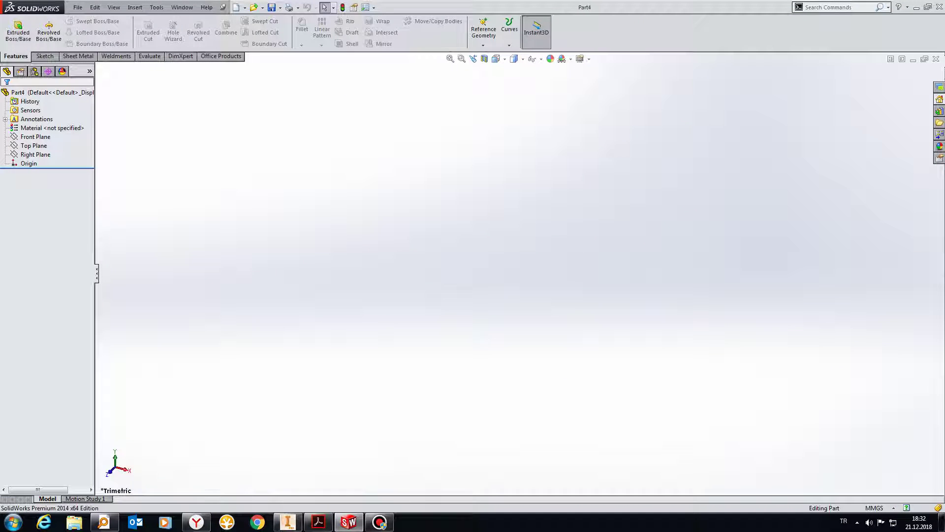
# - Sketch a 100 mm diameter circle at the origin on the Top Plane
pyautogui.click(33, 146)
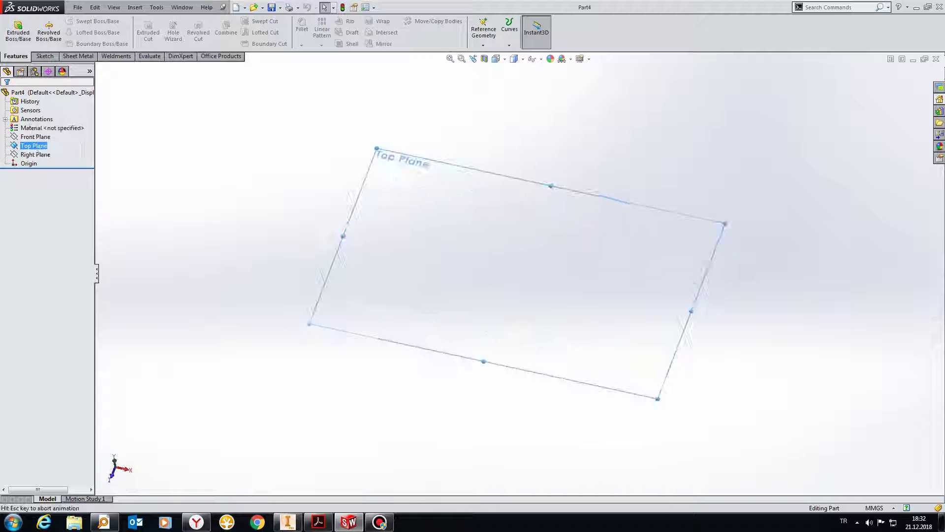
pyautogui.click(81, 21)
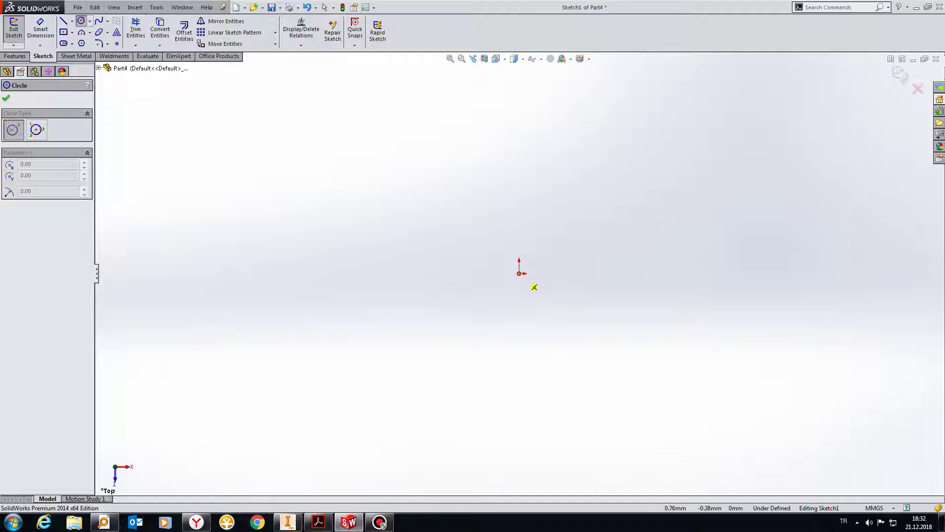
pyautogui.click(519, 274)
pyautogui.click(607, 273)
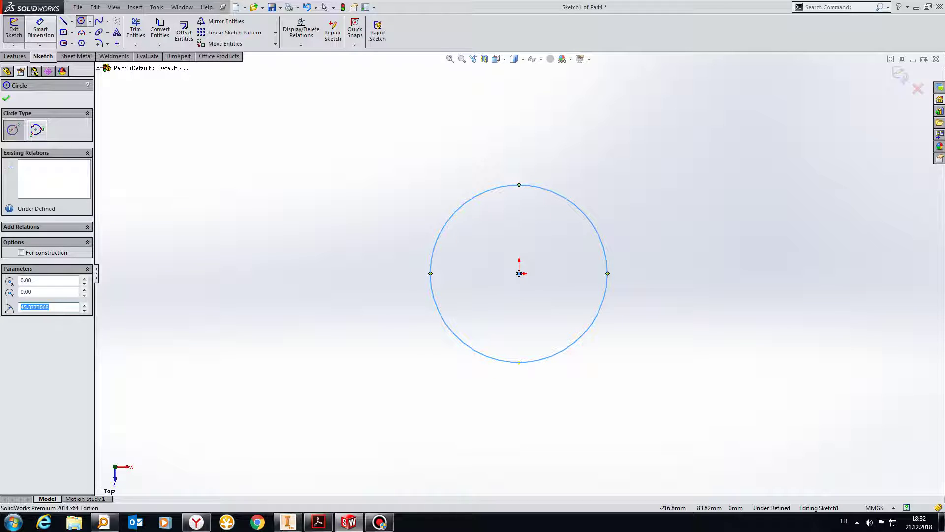
pyautogui.click(40, 29)
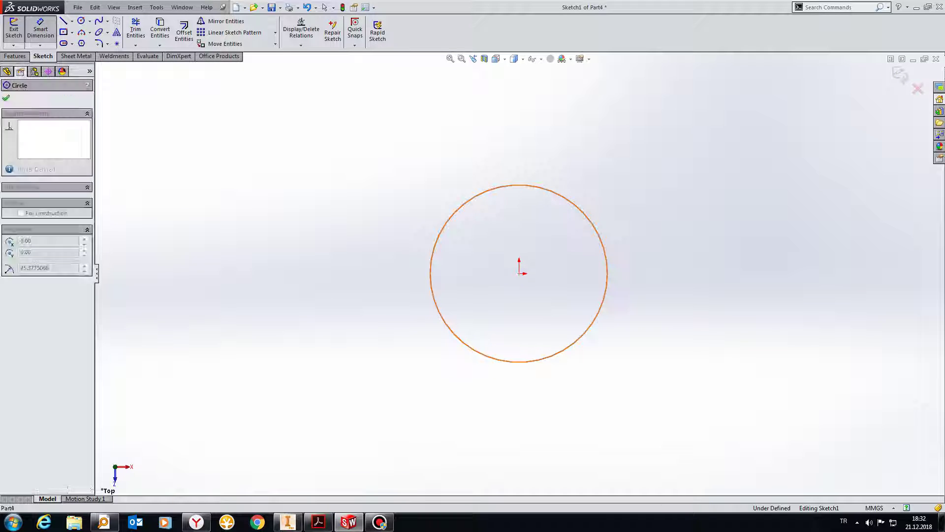
pyautogui.click(590, 229)
pyautogui.click(561, 244)
pyautogui.write('100')
pyautogui.press('Return')
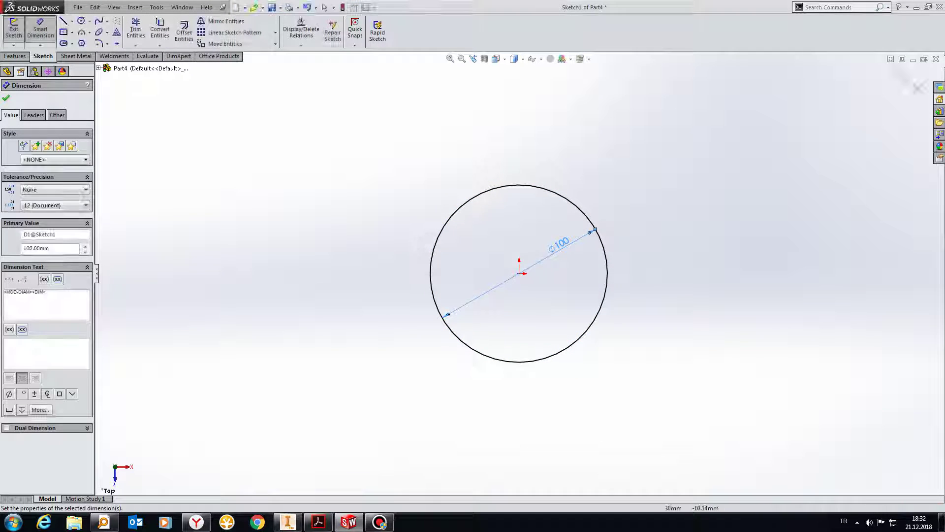
pyautogui.click(6, 98)
# - Extrude the circle 200 mm into a cylinder and select its bottom face
pyautogui.click(15, 55)
pyautogui.click(18, 30)
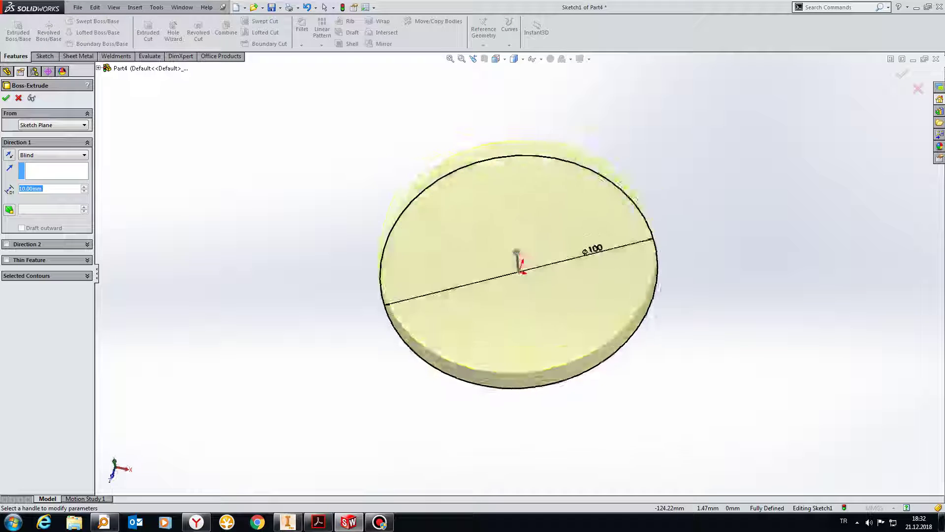
pyautogui.write('200')
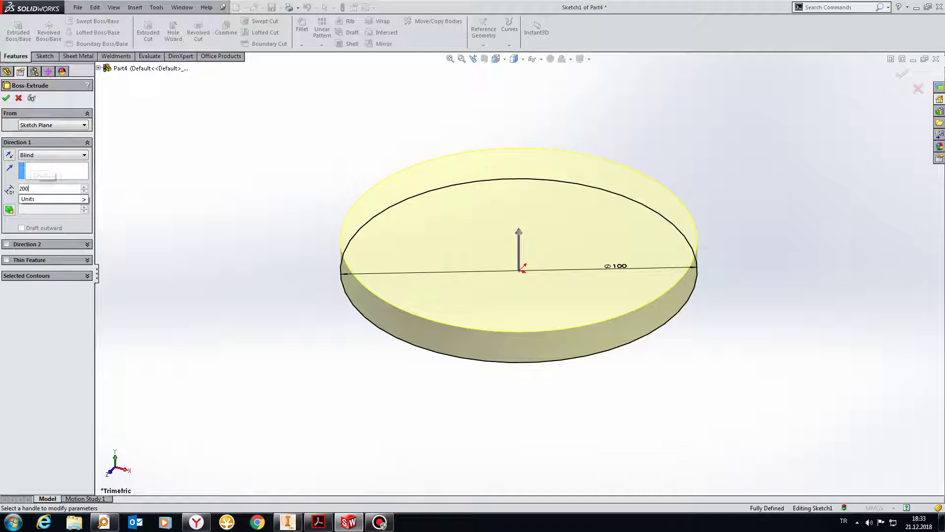
pyautogui.press('Return')
pyautogui.press('Return')
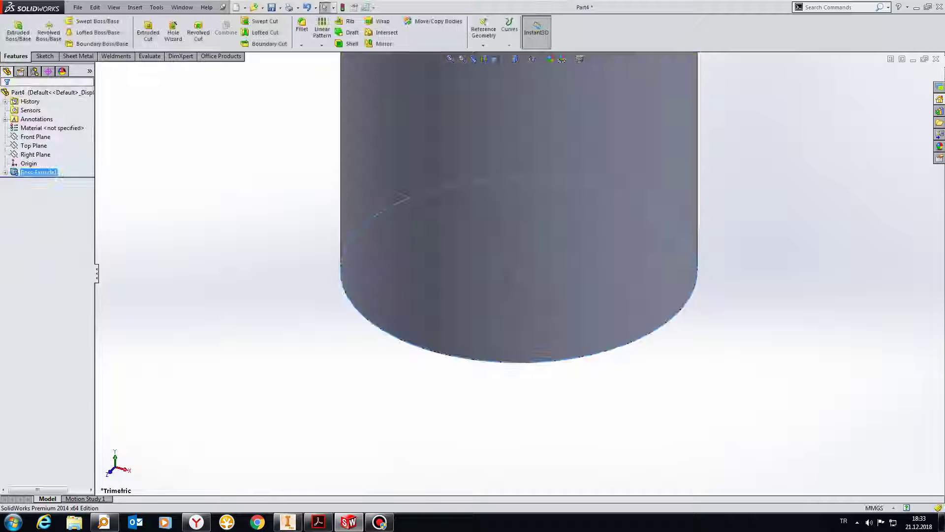
pyautogui.scroll(3, 518, 274)
pyautogui.scroll(5, 518, 274)
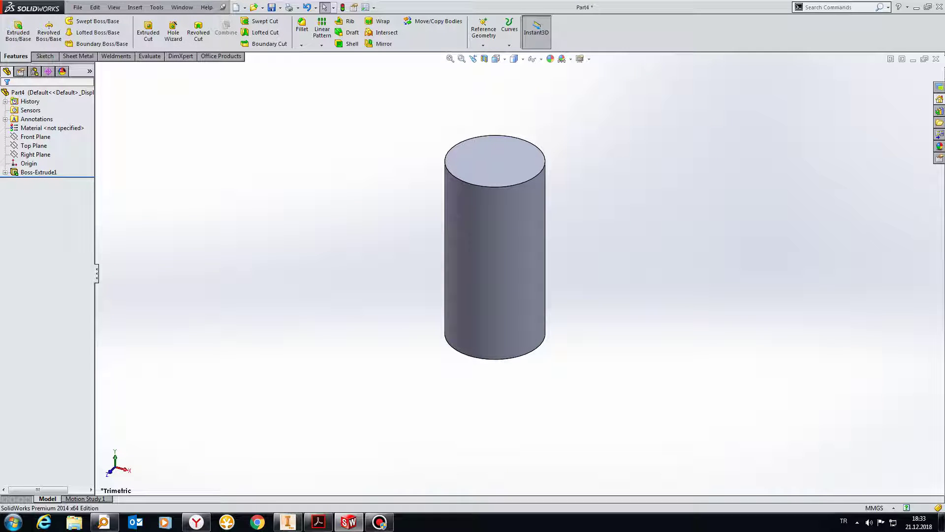
pyautogui.moveTo(519, 285); pyautogui.dragTo(521, 207, button='middle')
pyautogui.click(498, 338)
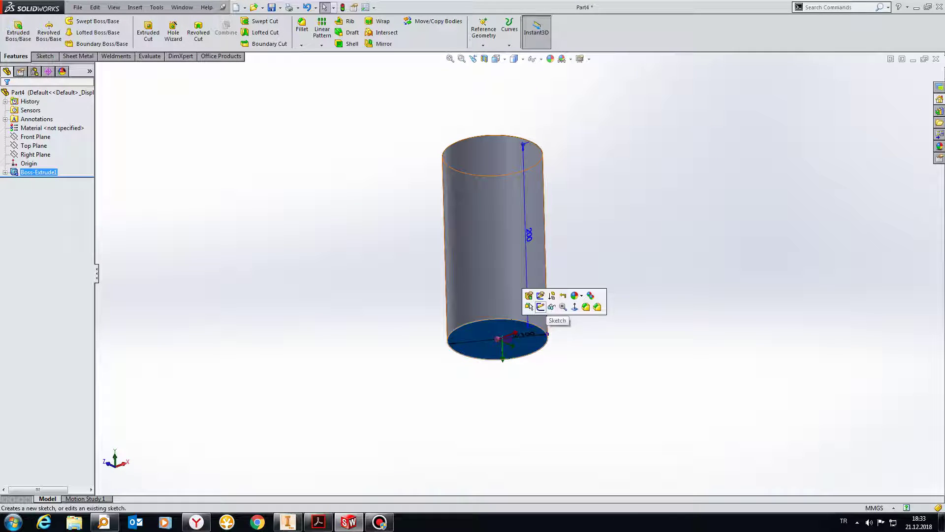
# - Sketch a circle on the cylinder's bottom face matching its edge, then exit the sketch
pyautogui.click(540, 308)
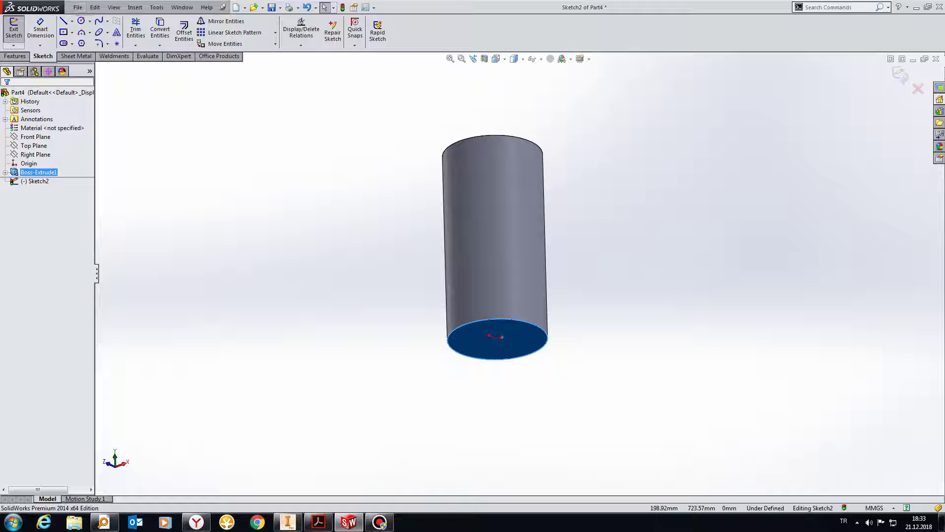
pyautogui.click(81, 20)
pyautogui.click(497, 338)
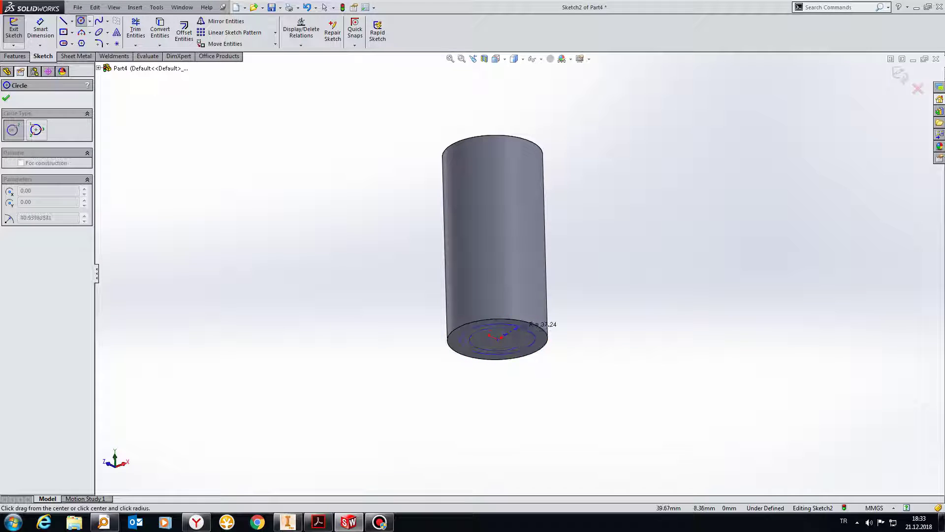
pyautogui.click(545, 323)
pyautogui.hotkey('ctrl', 'b')
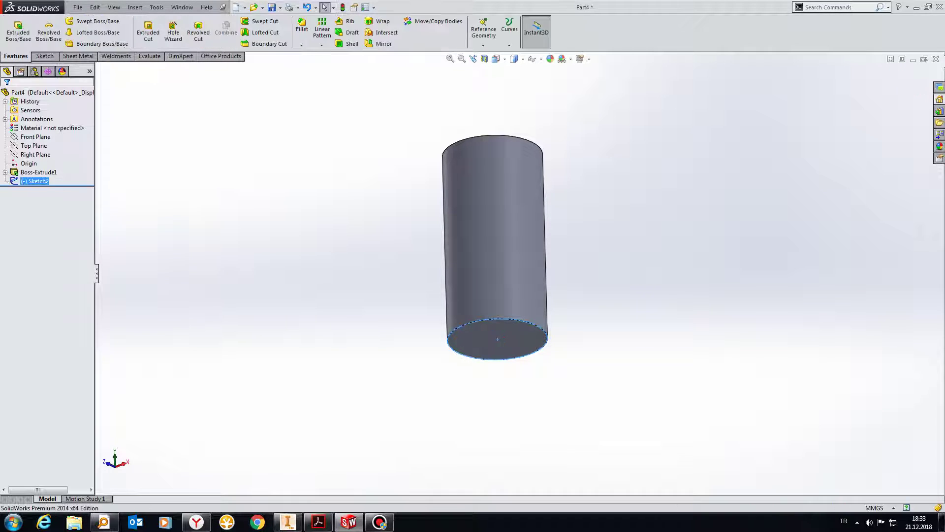
pyautogui.moveTo(498, 339); pyautogui.dragTo(497, 341, button='middle')
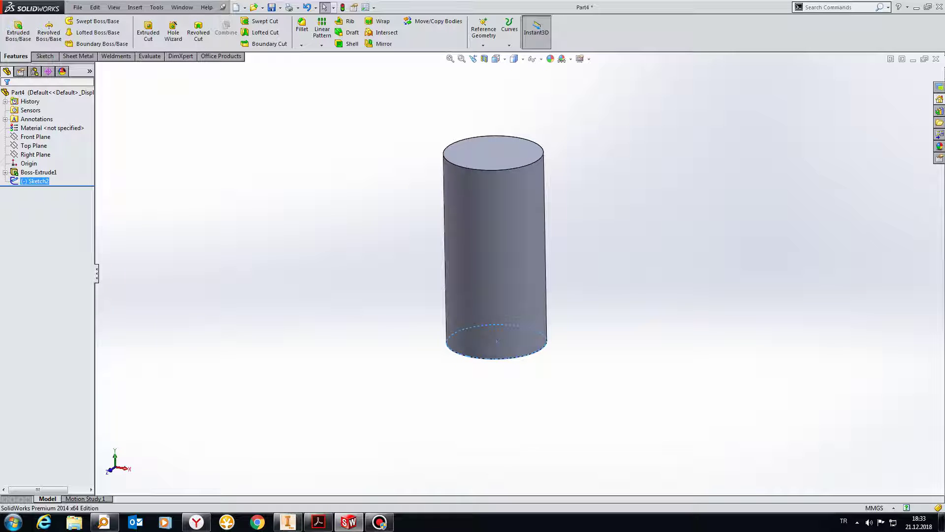
pyautogui.click(135, 7)
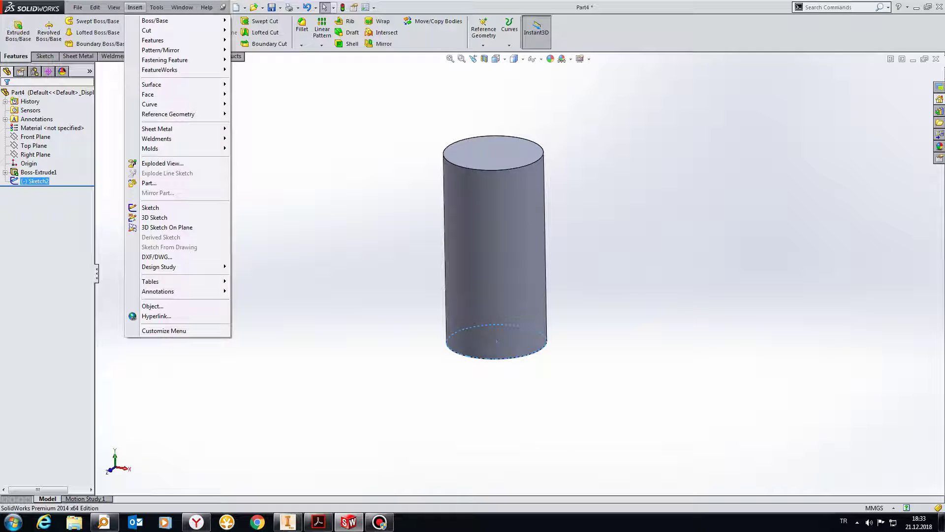
pyautogui.moveTo(150, 104)
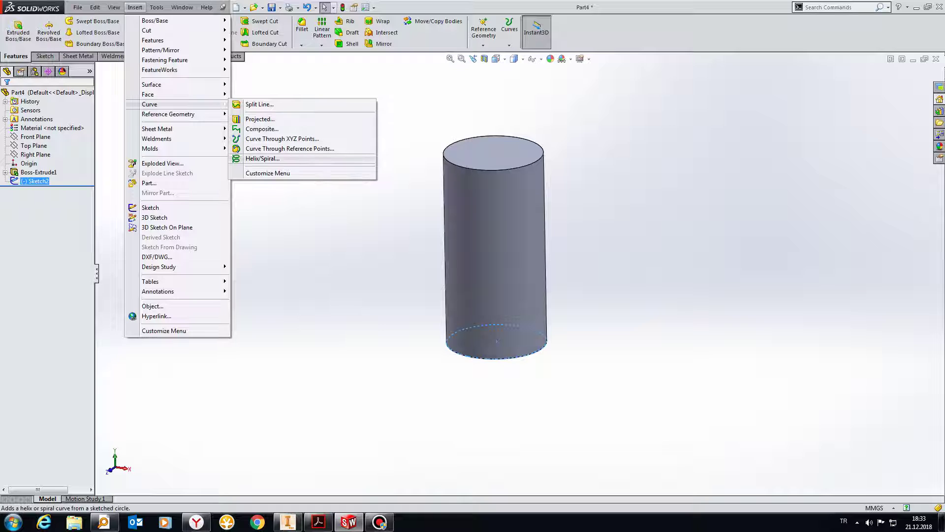
# - Start a helix from the bottom circle, run it up the cylinder, defined by Height and Revolution
pyautogui.click(263, 159)
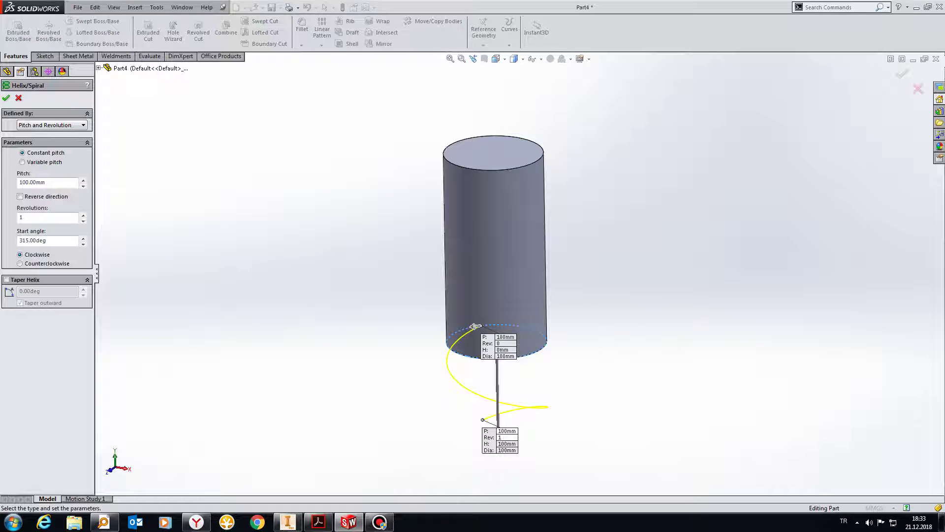
pyautogui.click(20, 196)
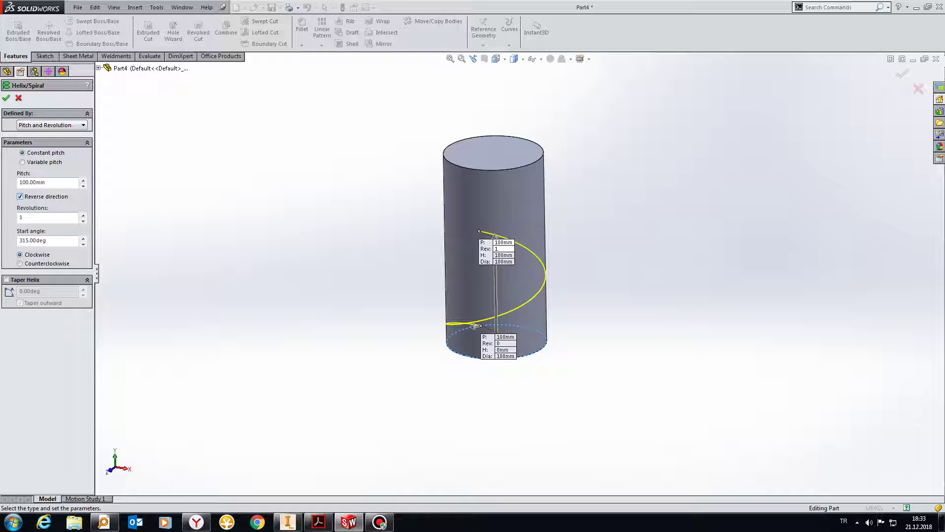
pyautogui.click(20, 196)
pyautogui.click(52, 125)
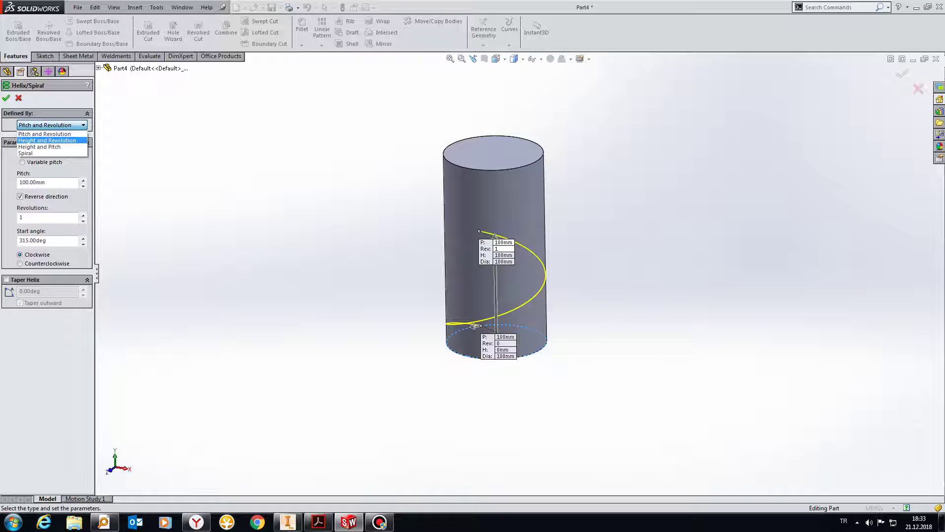
pyautogui.click(47, 140)
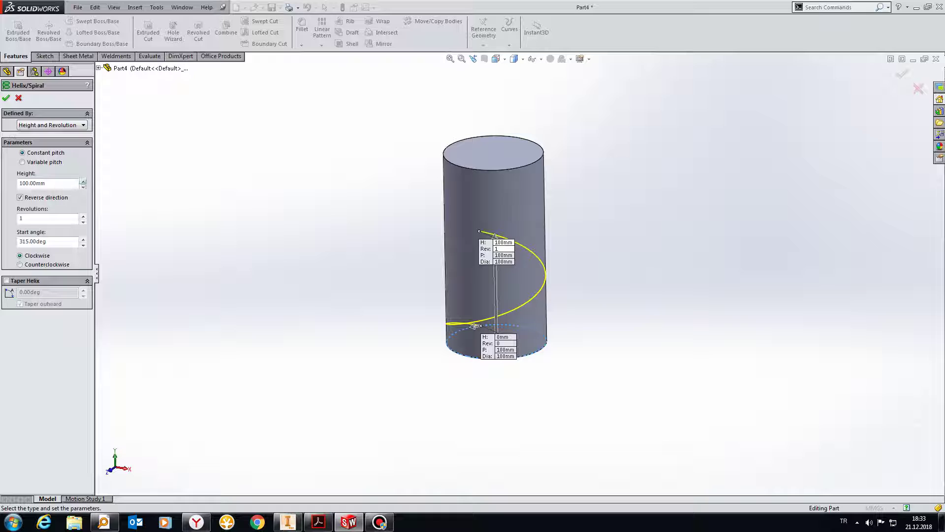
# - Set the helix height to 210 mm
pyautogui.click(83, 180)
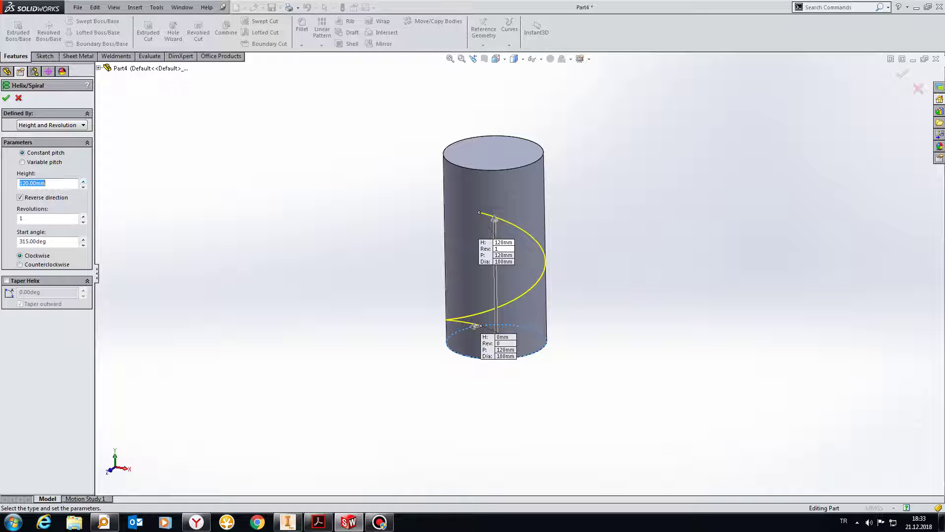
pyautogui.write('00')
pyautogui.press('Return')
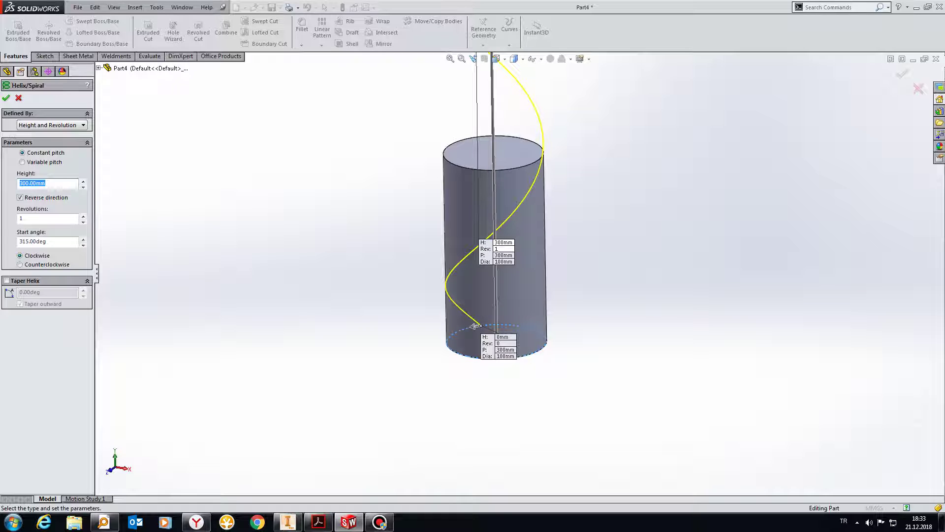
pyautogui.write('150')
pyautogui.press('Return')
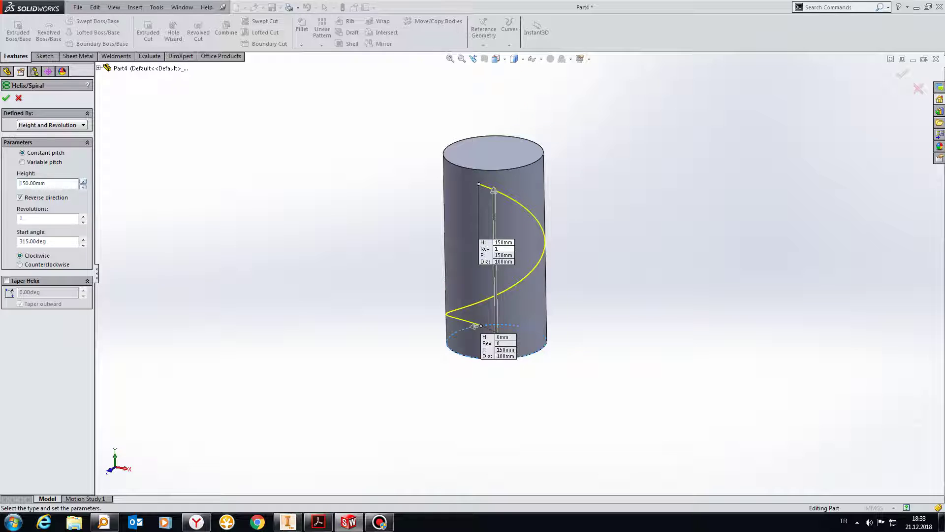
pyautogui.click(83, 181)
pyautogui.click(83, 181)
pyautogui.click(83, 181)
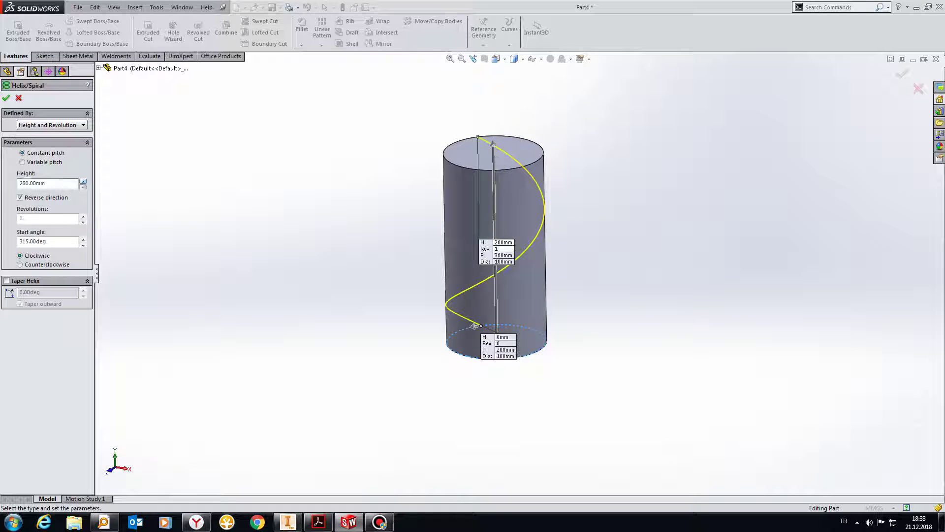
pyautogui.click(83, 180)
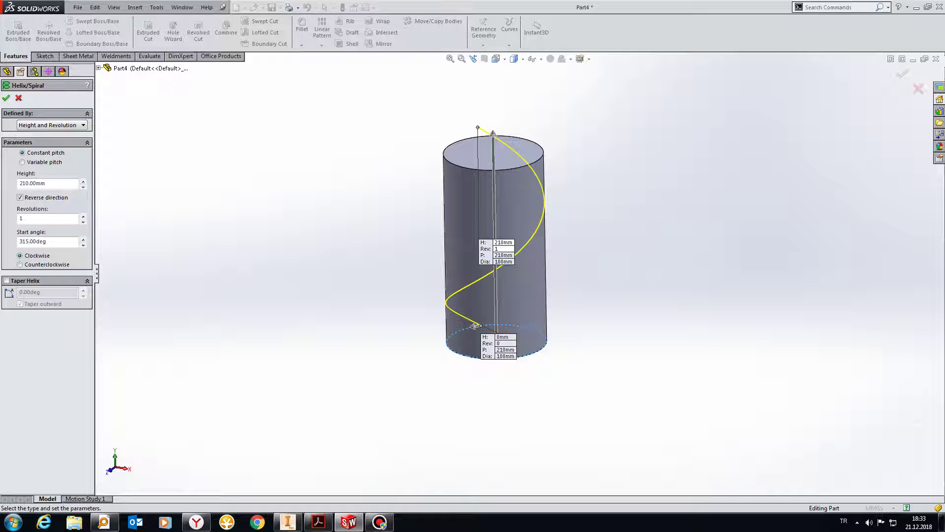
# - Set 6 revolutions with a 0° start angle and accept the helix
pyautogui.click(83, 216)
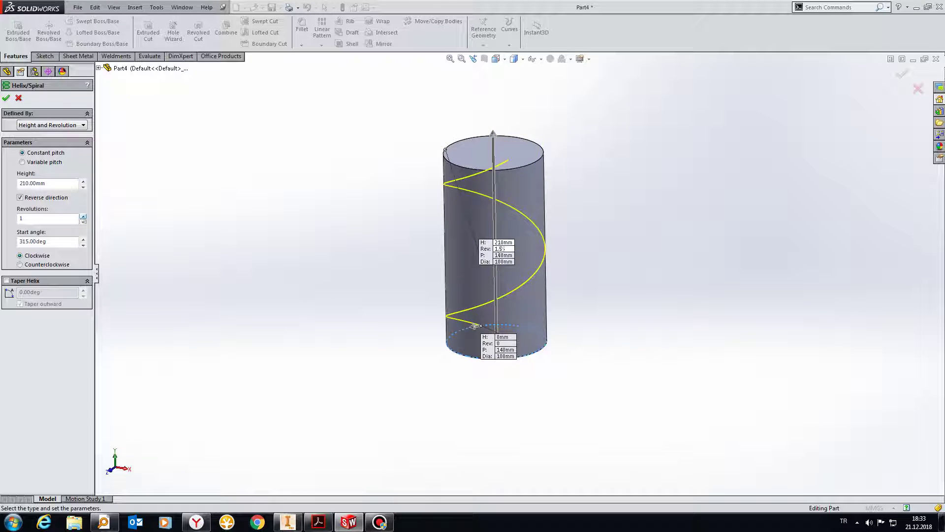
pyautogui.click(83, 216)
pyautogui.click(83, 216)
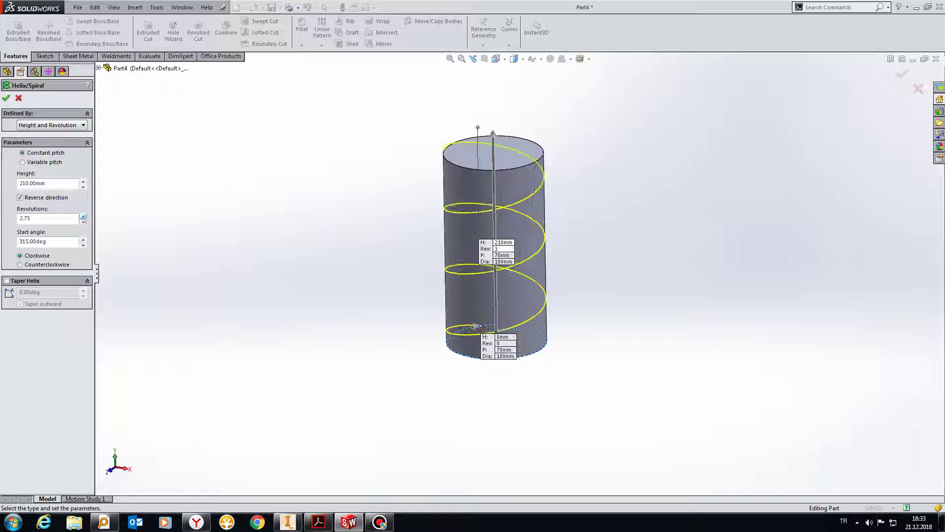
pyautogui.click(83, 216)
pyautogui.click(84, 216)
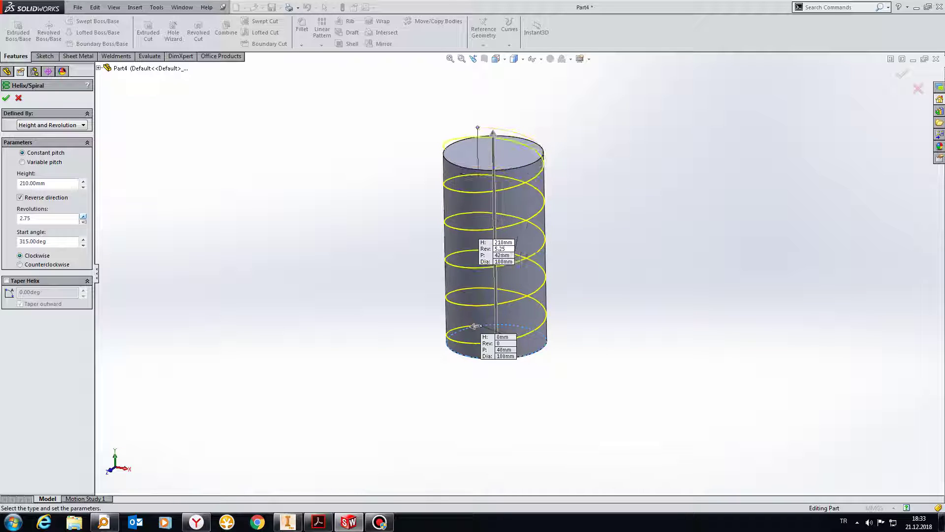
pyautogui.click(84, 217)
pyautogui.click(83, 216)
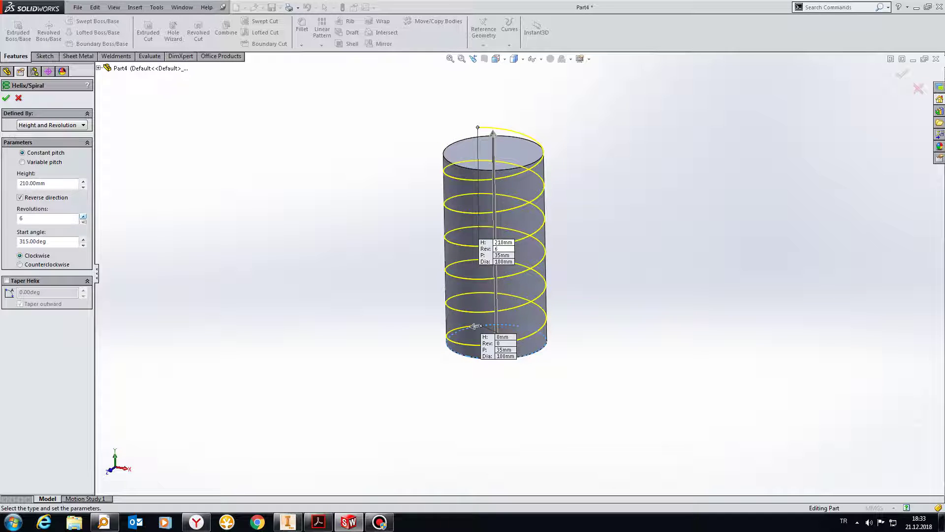
pyautogui.click(49, 241)
pyautogui.write('0')
pyautogui.write('.00deg')
pyautogui.press('Return')
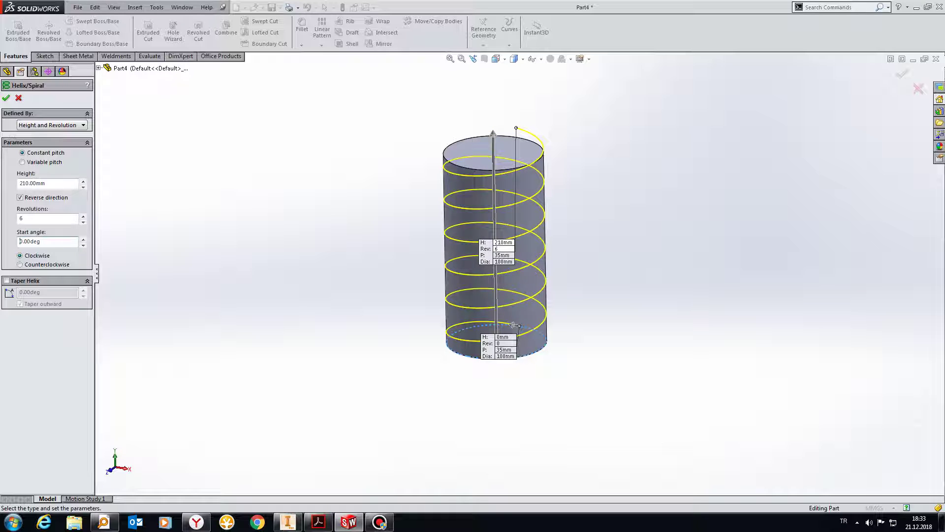
pyautogui.click(6, 97)
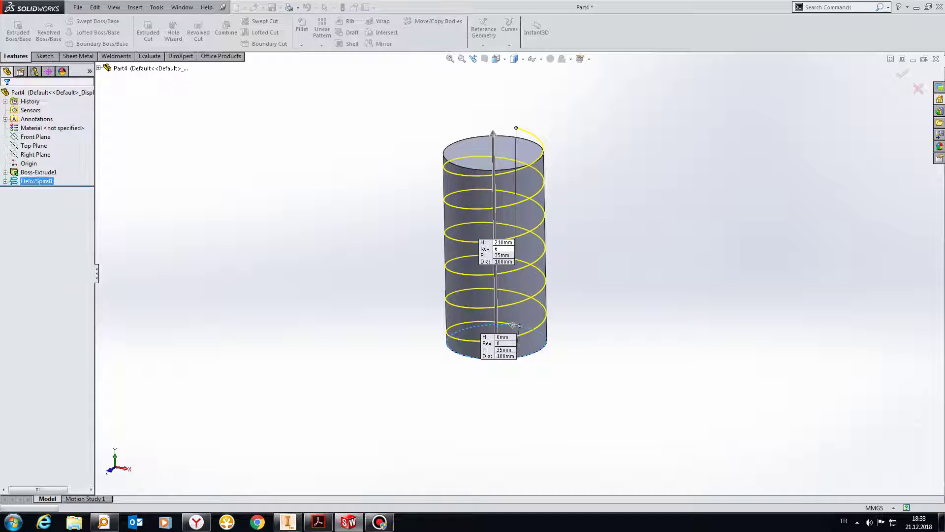
pyautogui.moveTo(492, 246)
pyautogui.mouseDown(button='middle')
pyautogui.moveTo(532, 216)
pyautogui.moveTo(483, 256)
pyautogui.moveTo(492, 246)
pyautogui.mouseUp(button='middle')
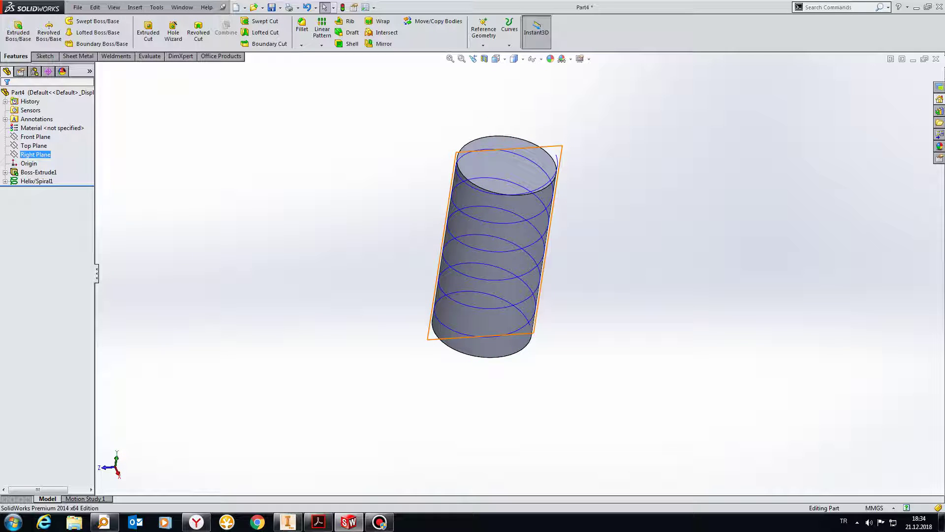
# - On the Right Plane, viewed normal, draw a circle at the helix's lower end
pyautogui.click(35, 154)
pyautogui.moveTo(492, 247)
pyautogui.mouseDown(button='middle')
pyautogui.moveTo(532, 232)
pyautogui.moveTo(472, 246)
pyautogui.mouseUp(button='middle')
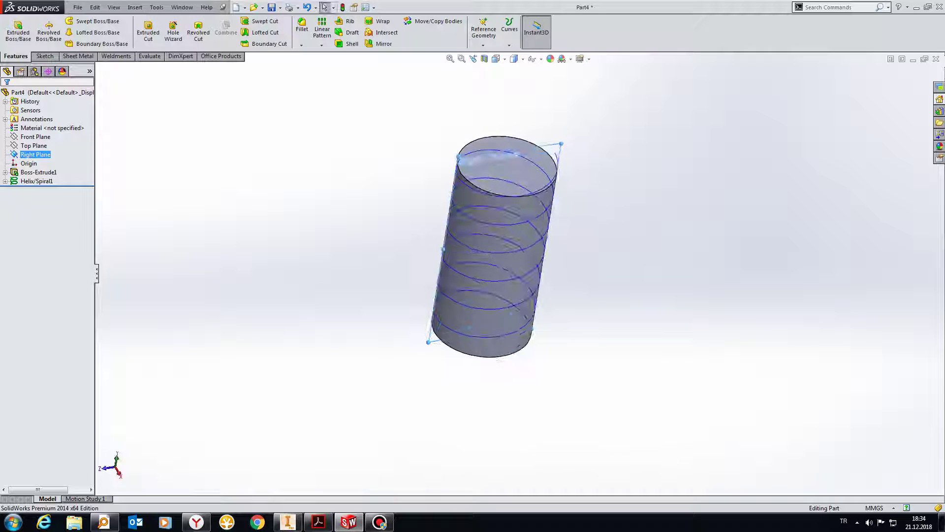
pyautogui.click(34, 154)
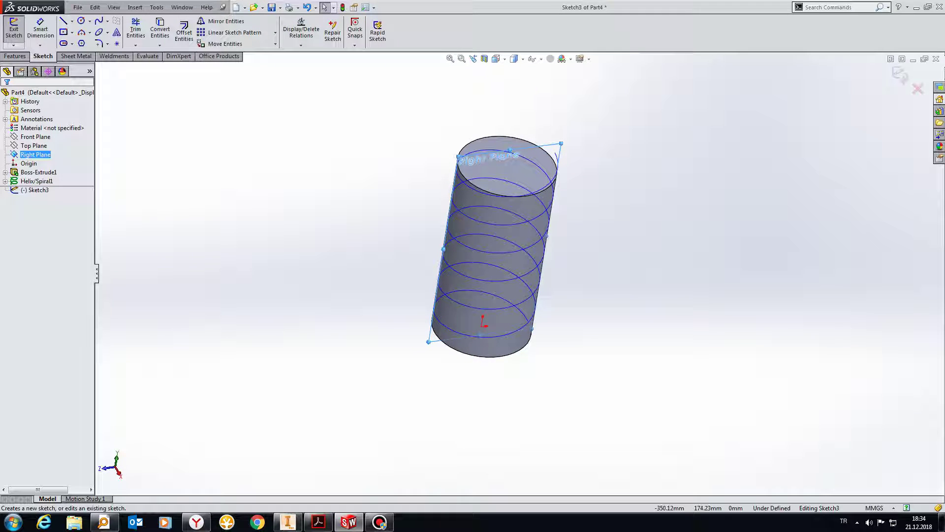
pyautogui.hotkey('ctrl', '8')
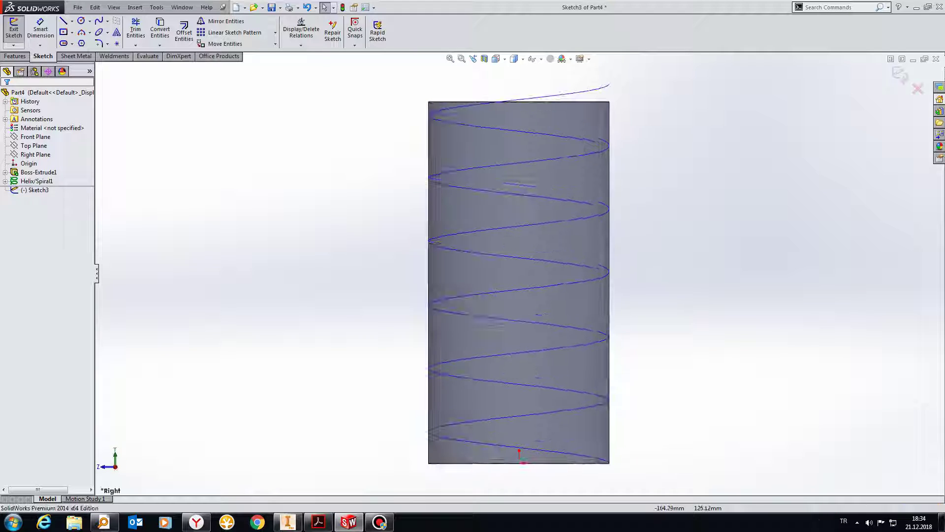
pyautogui.click(81, 20)
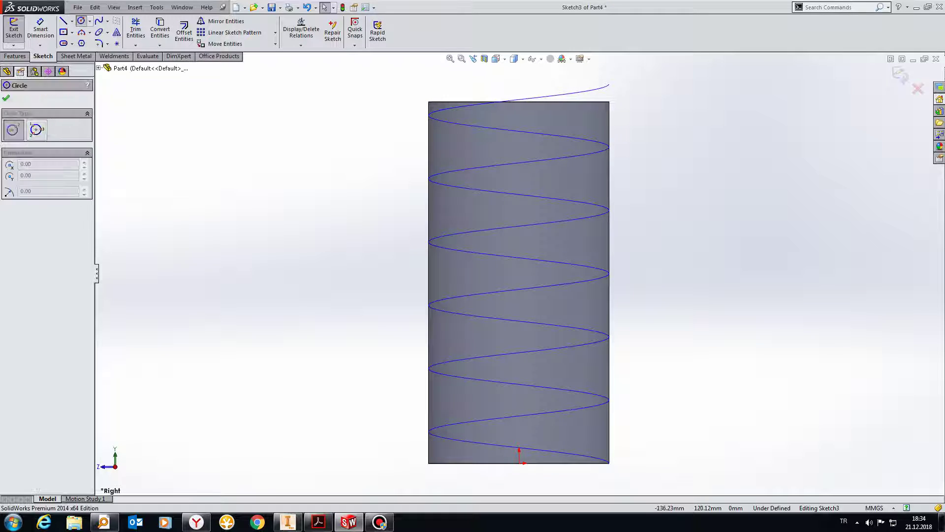
pyautogui.click(609, 463)
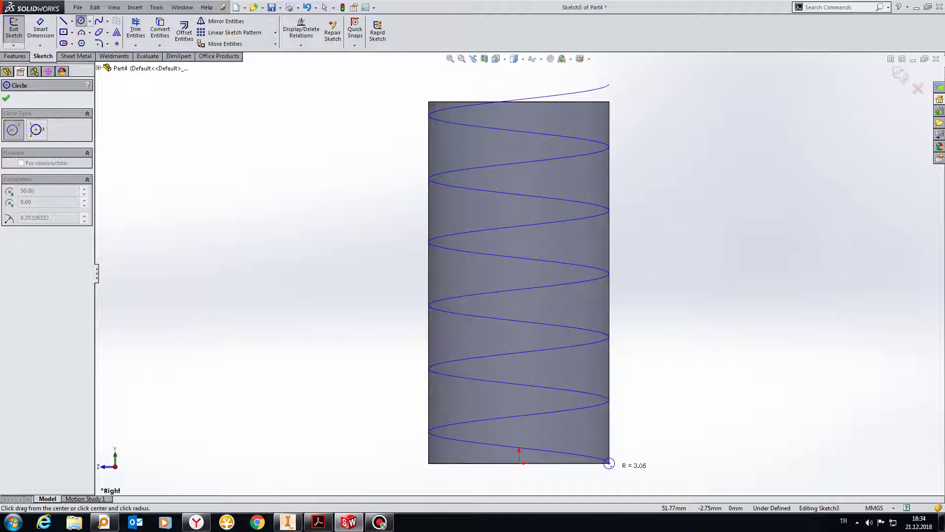
pyautogui.click(611, 465)
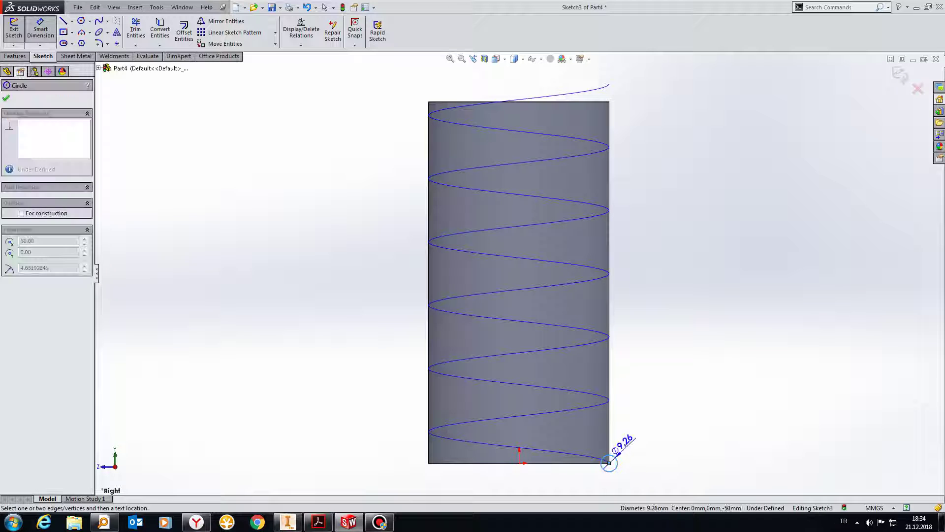
# - Dimension the circle to 10 mm diameter and exit the sketch
pyautogui.click(611, 456)
pyautogui.write('0')
pyautogui.press('Return')
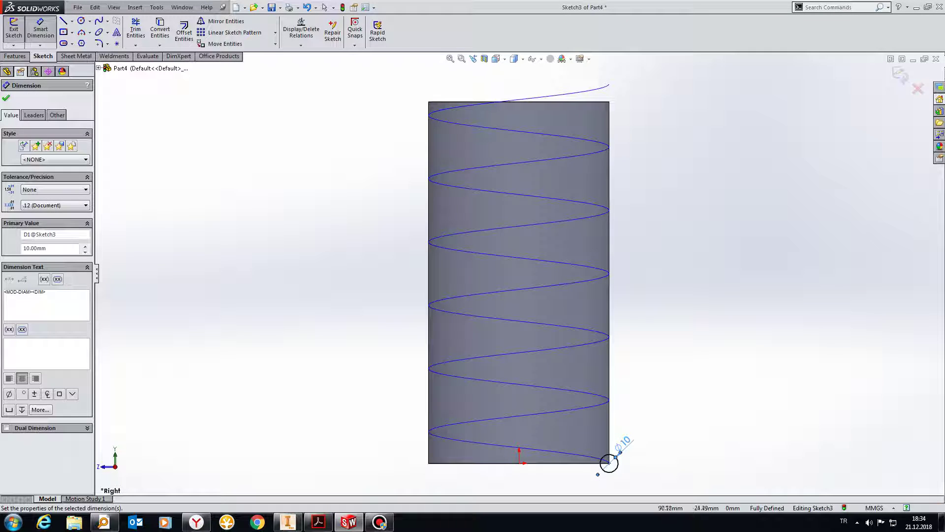
pyautogui.click(900, 75)
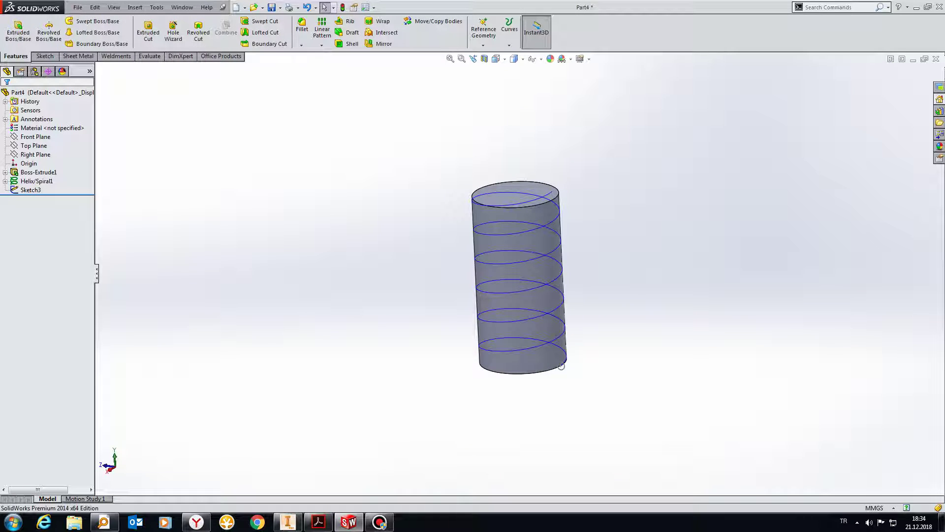
# - Swept-cut the 10 mm circle (Sketch3) along Helix/Spiral1, then orbit to inspect the groove
pyautogui.click(260, 21)
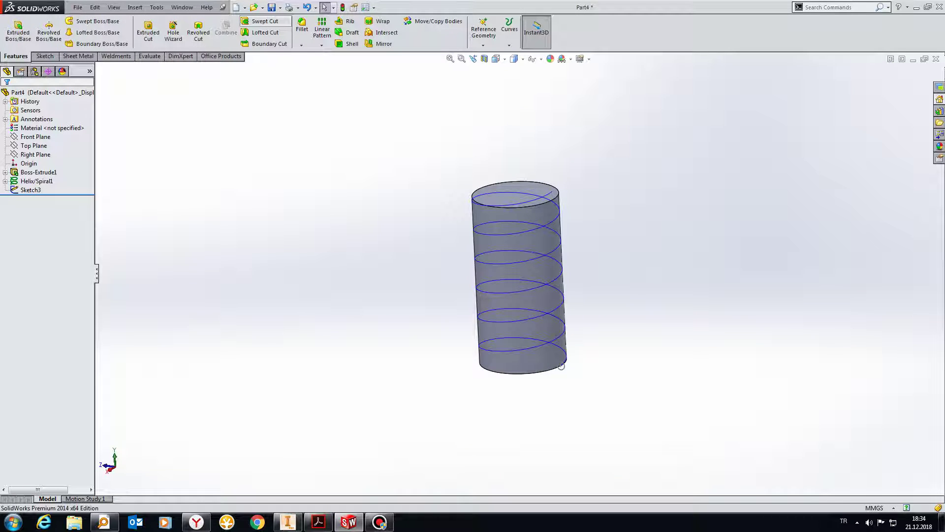
pyautogui.click(561, 366)
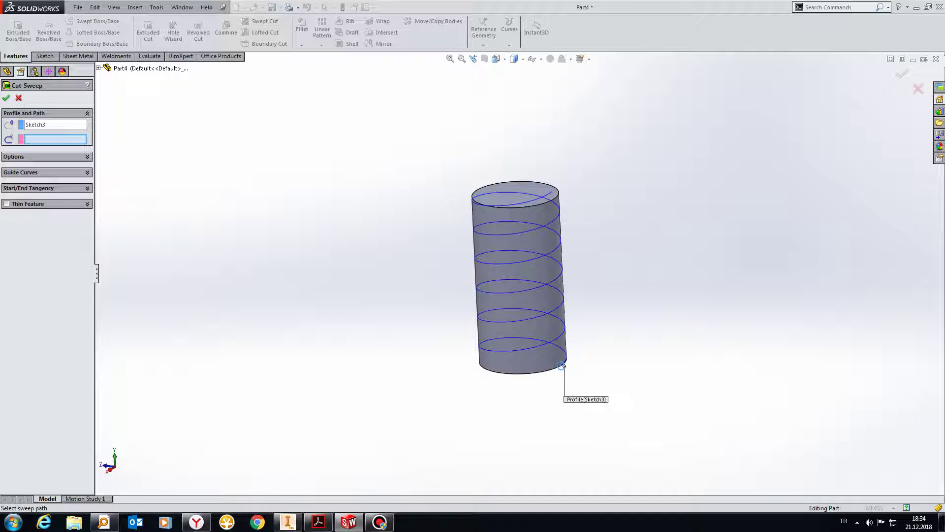
pyautogui.click(541, 346)
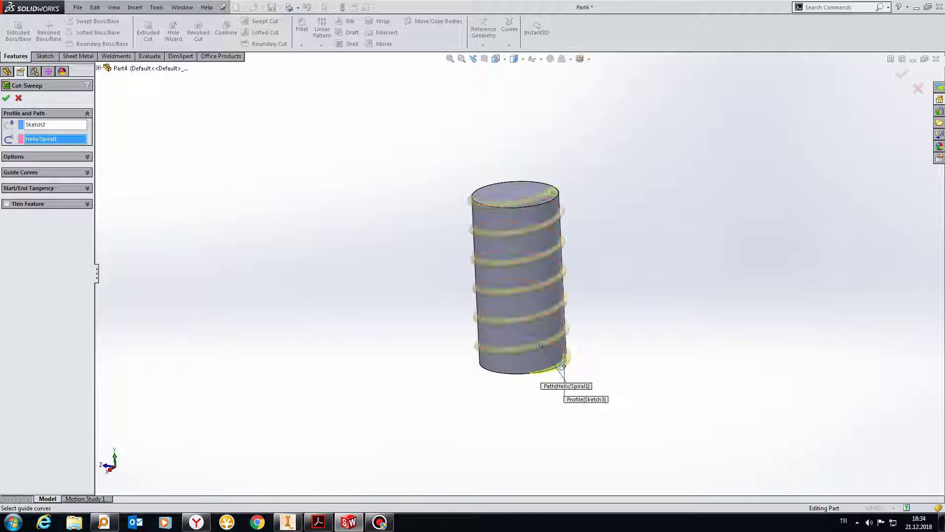
pyautogui.moveTo(542, 344); pyautogui.dragTo(541, 305, button='middle')
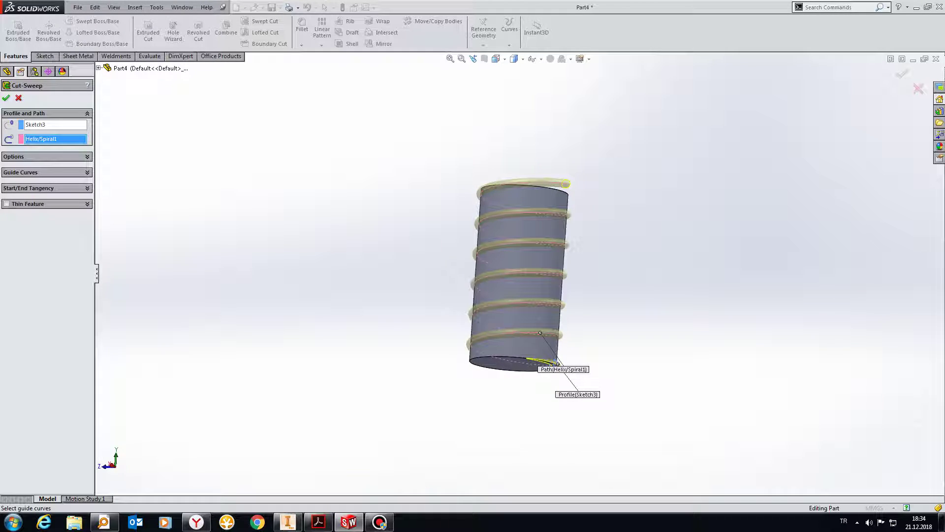
pyautogui.press('Return')
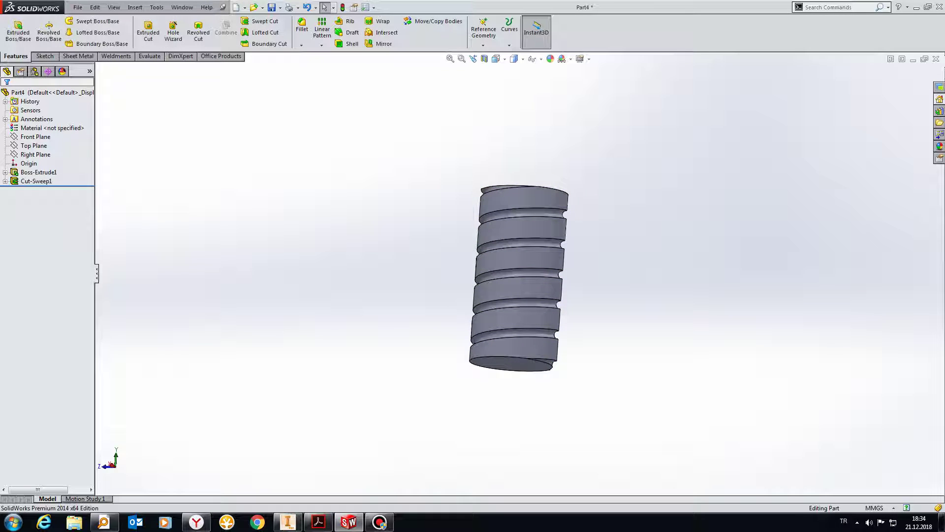
pyautogui.moveTo(517, 275); pyautogui.dragTo(541, 246, button='middle')
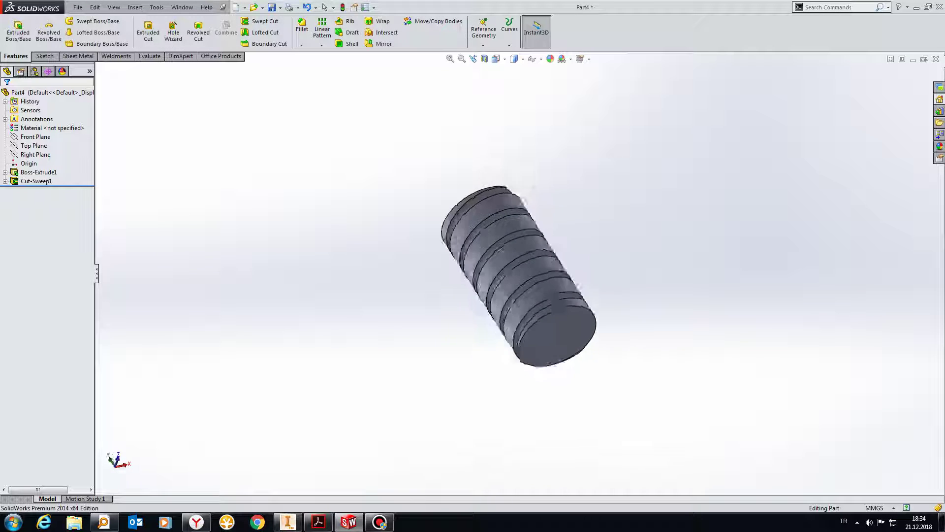
pyautogui.moveTo(542, 296); pyautogui.dragTo(546, 285, button='middle')
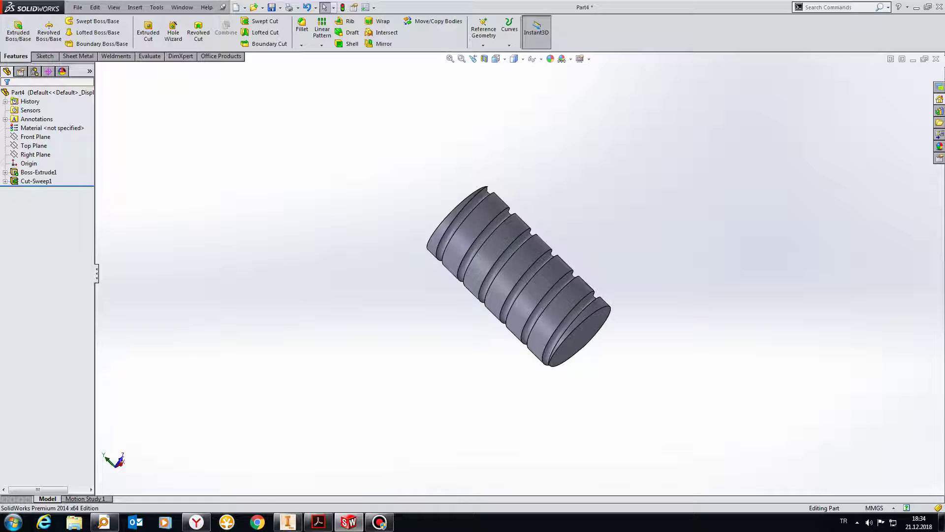